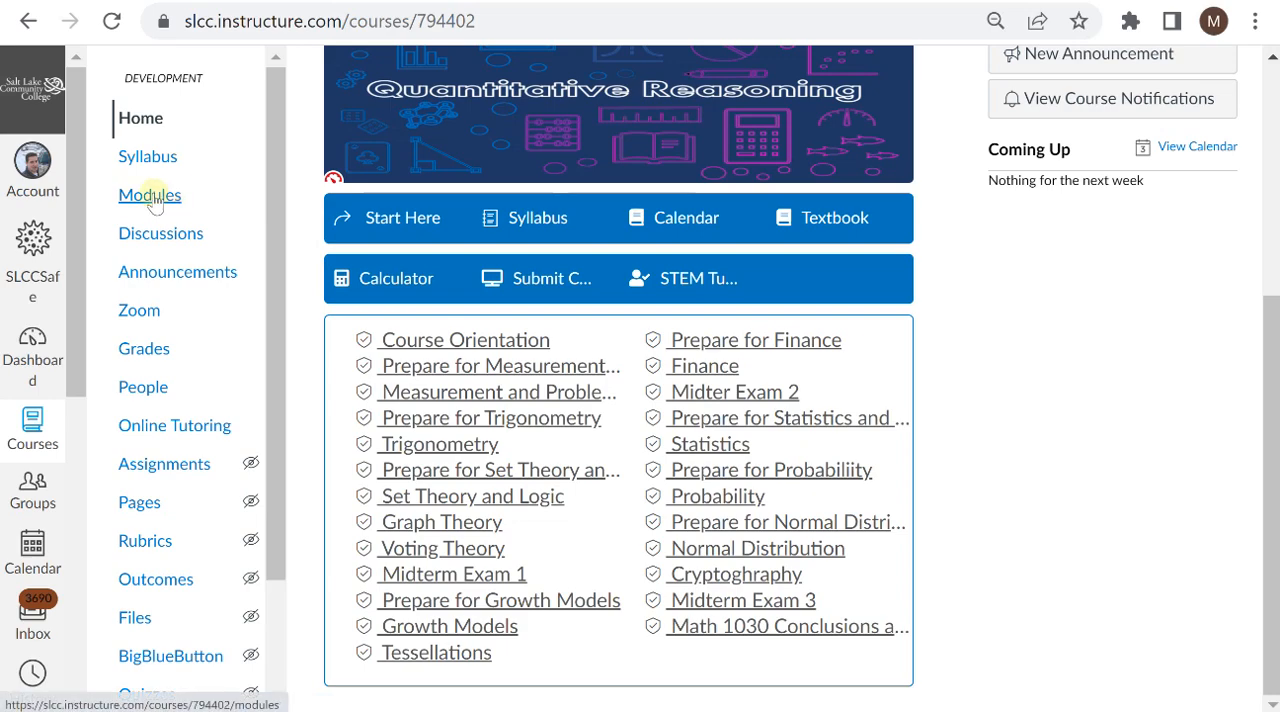
Step: Open the course's Modules page and view the items in the Course Orientation module, collapsing it again
click(188, 200)
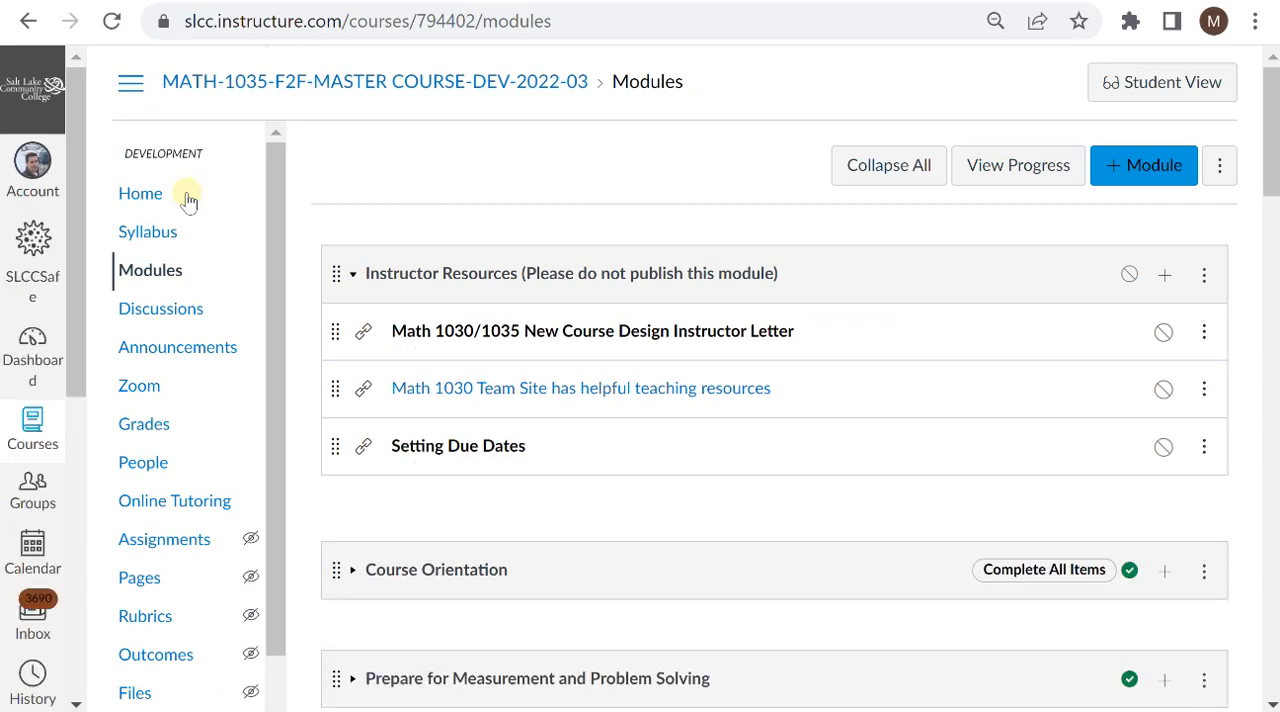
scroll(336, 204, down, 4)
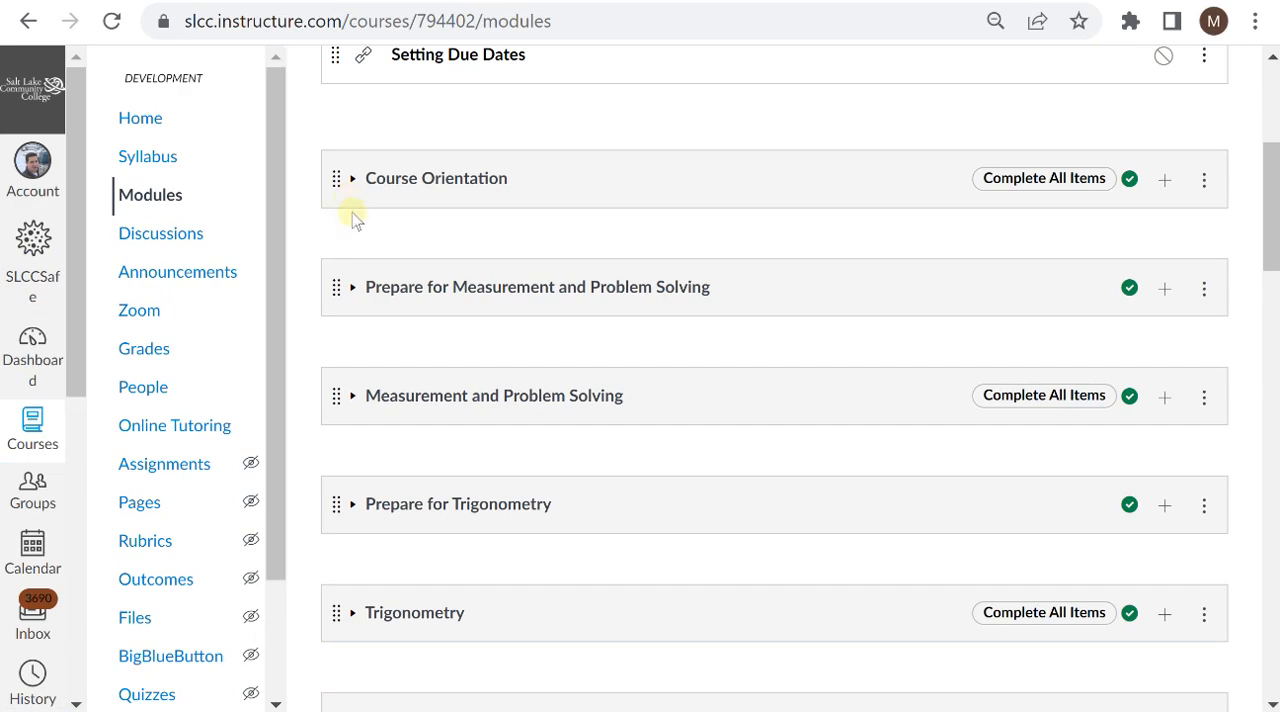
click(353, 182)
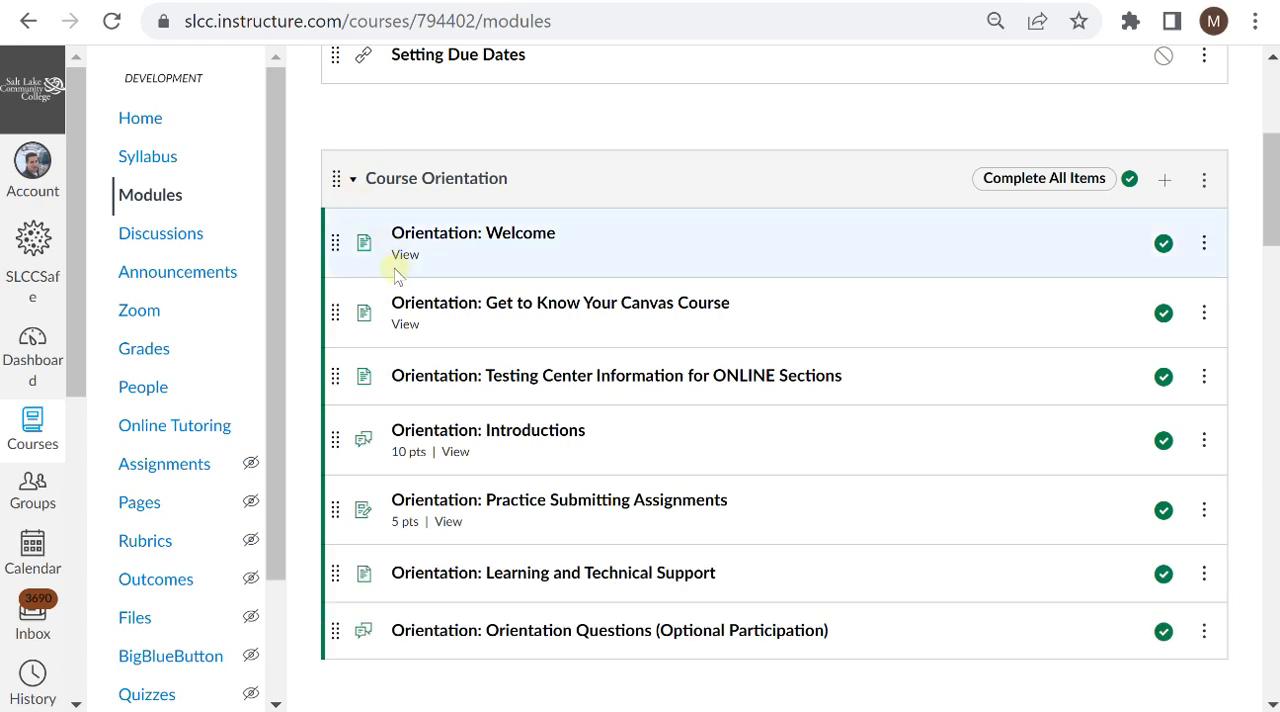
click(349, 185)
scroll(343, 247, down, 1)
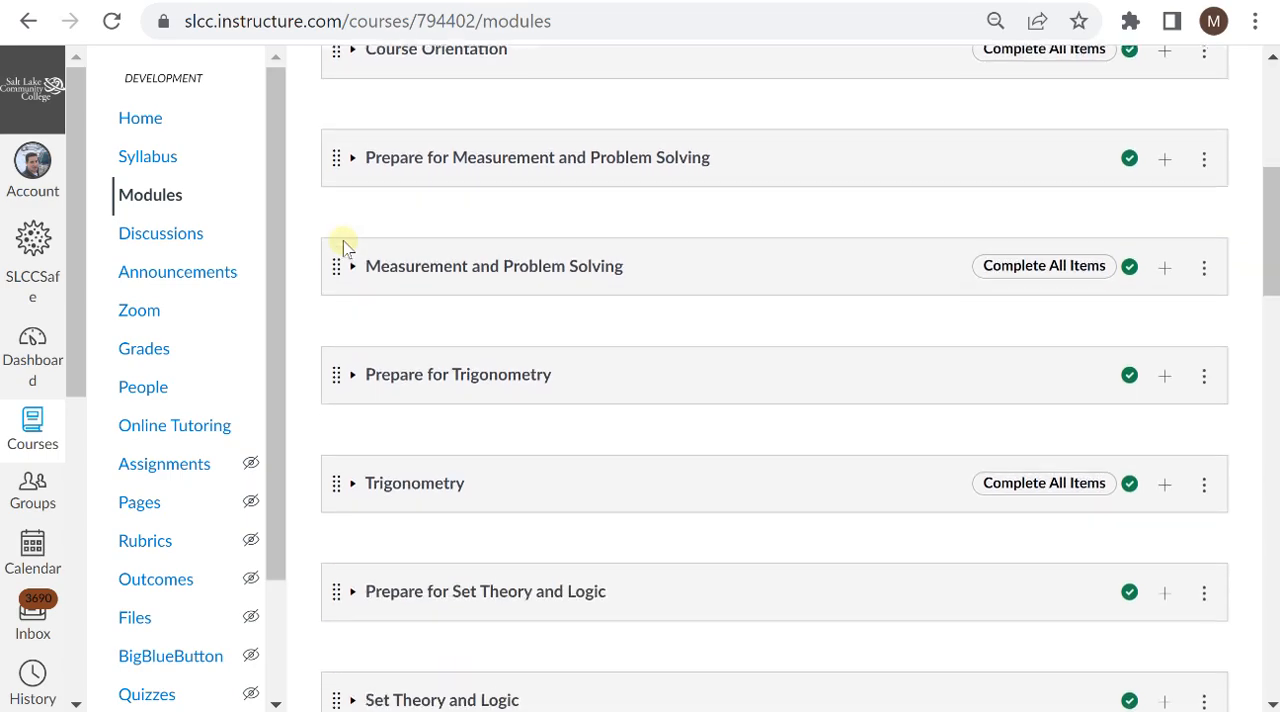
Step: Unpublish the Prepare for Set Theory and Logic, Set Theory and Logic, and Voting Theory modules
scroll(343, 247, down, 1)
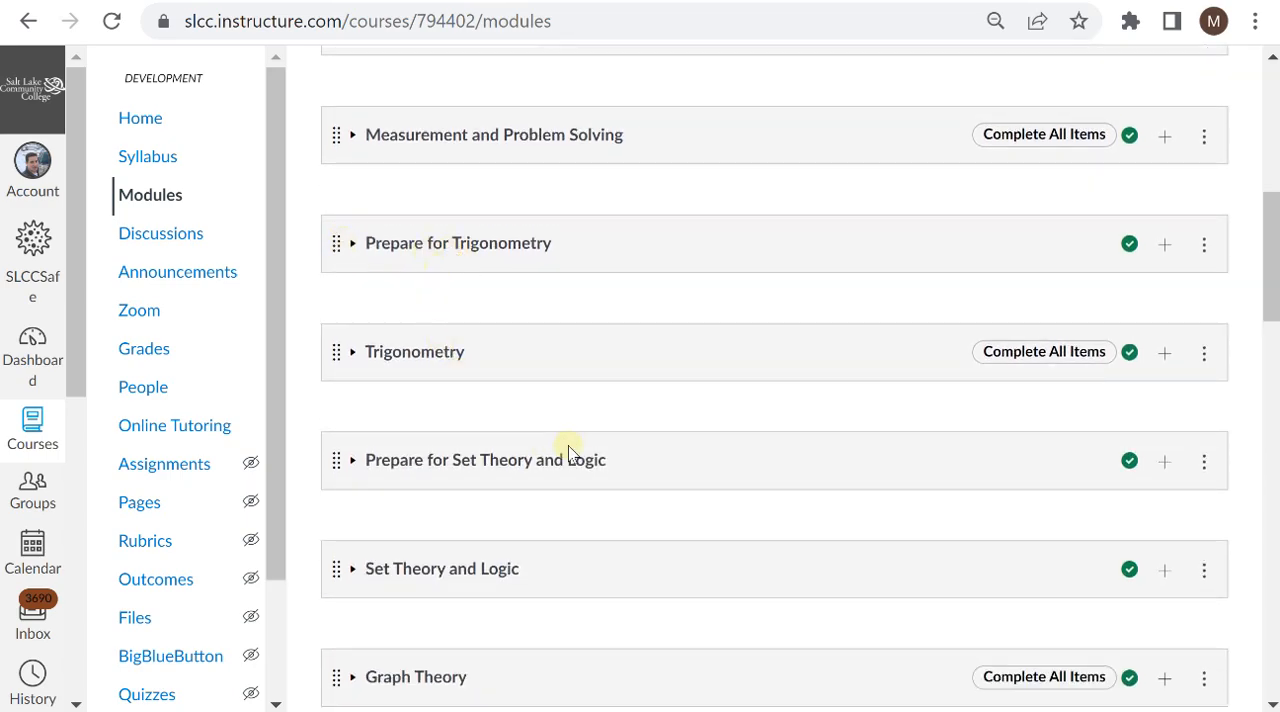
click(1128, 466)
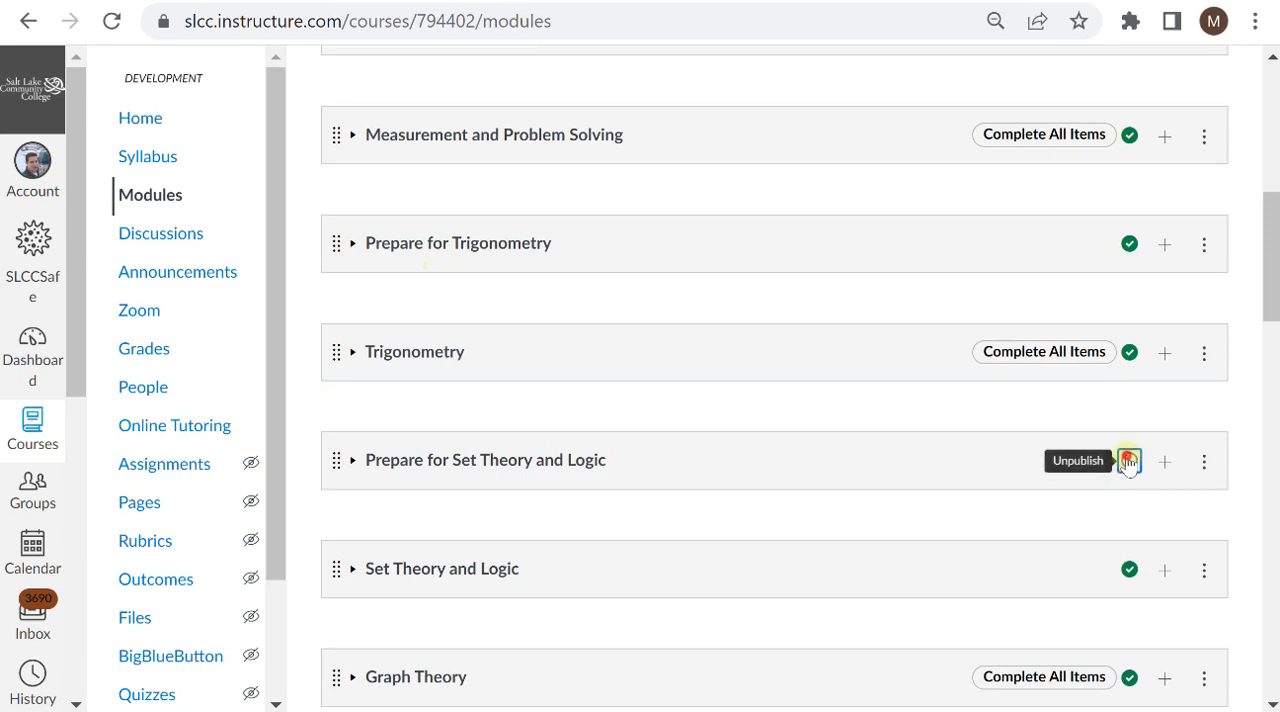
click(1128, 570)
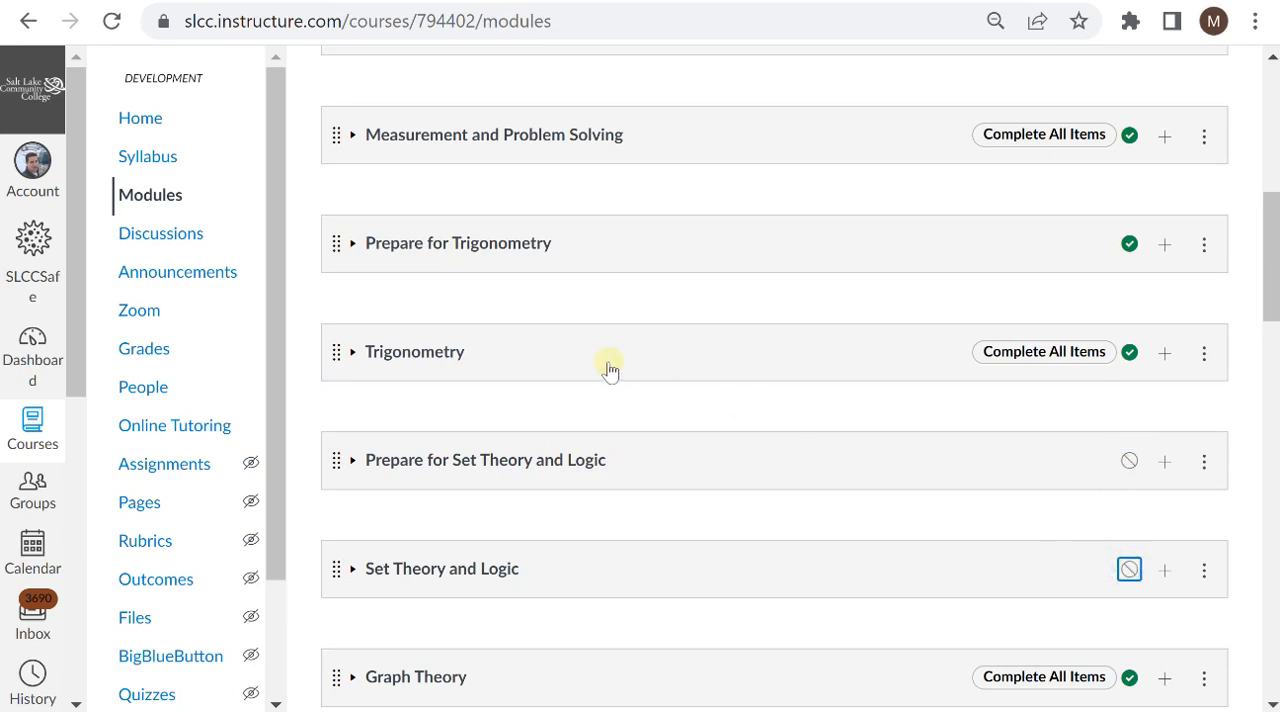
scroll(610, 370, down, 3)
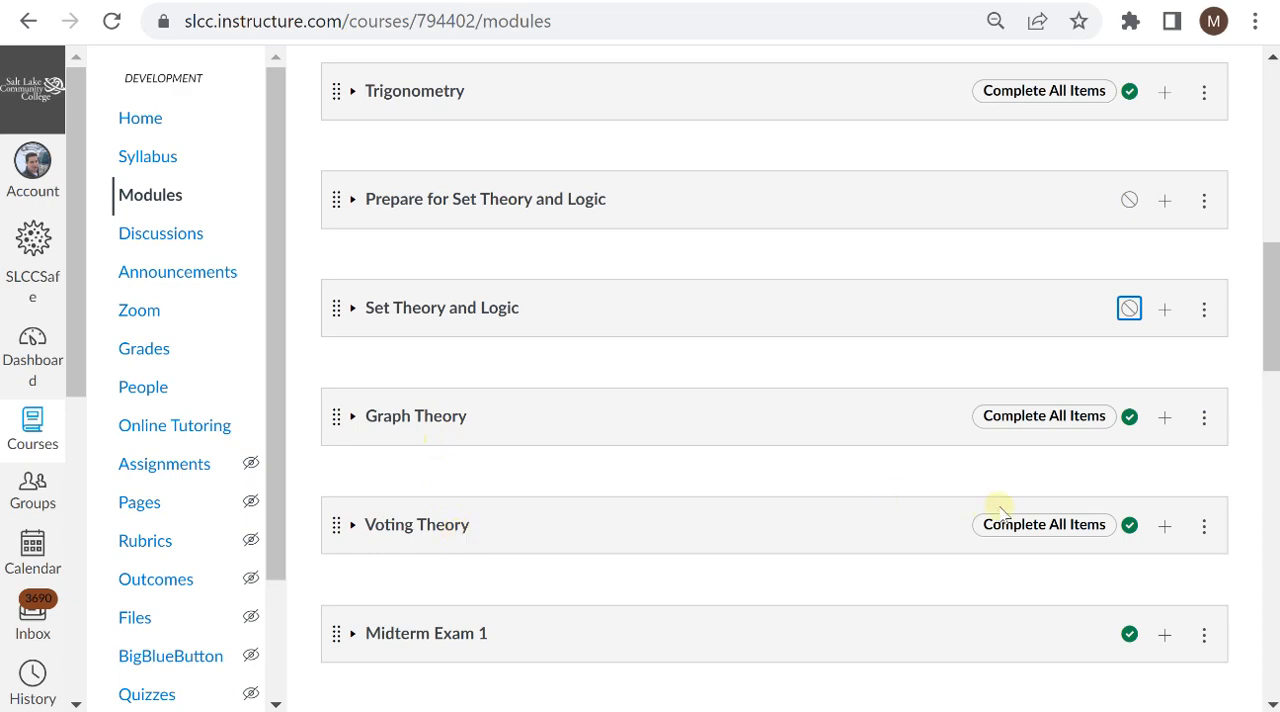
click(1127, 527)
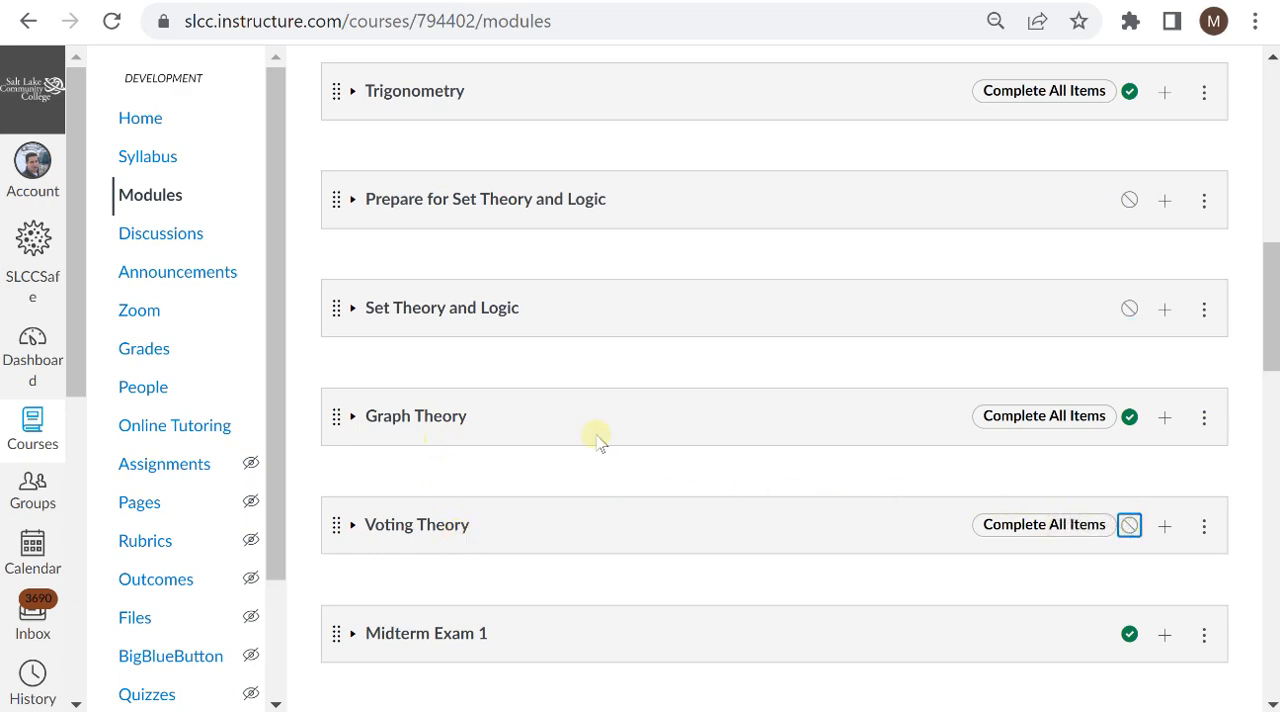
Step: Unpublish the Prepare for Normal Distribution and Normal Distribution modules
scroll(597, 441, down, 7)
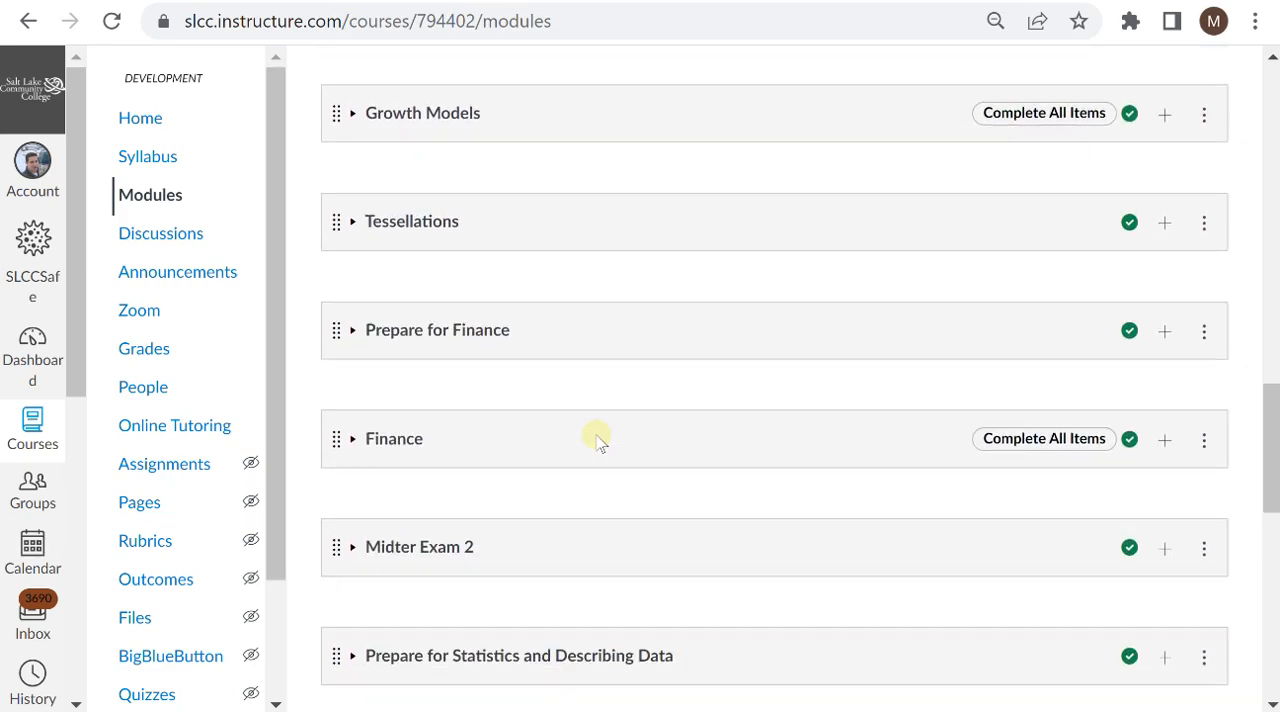
scroll(597, 441, down, 5)
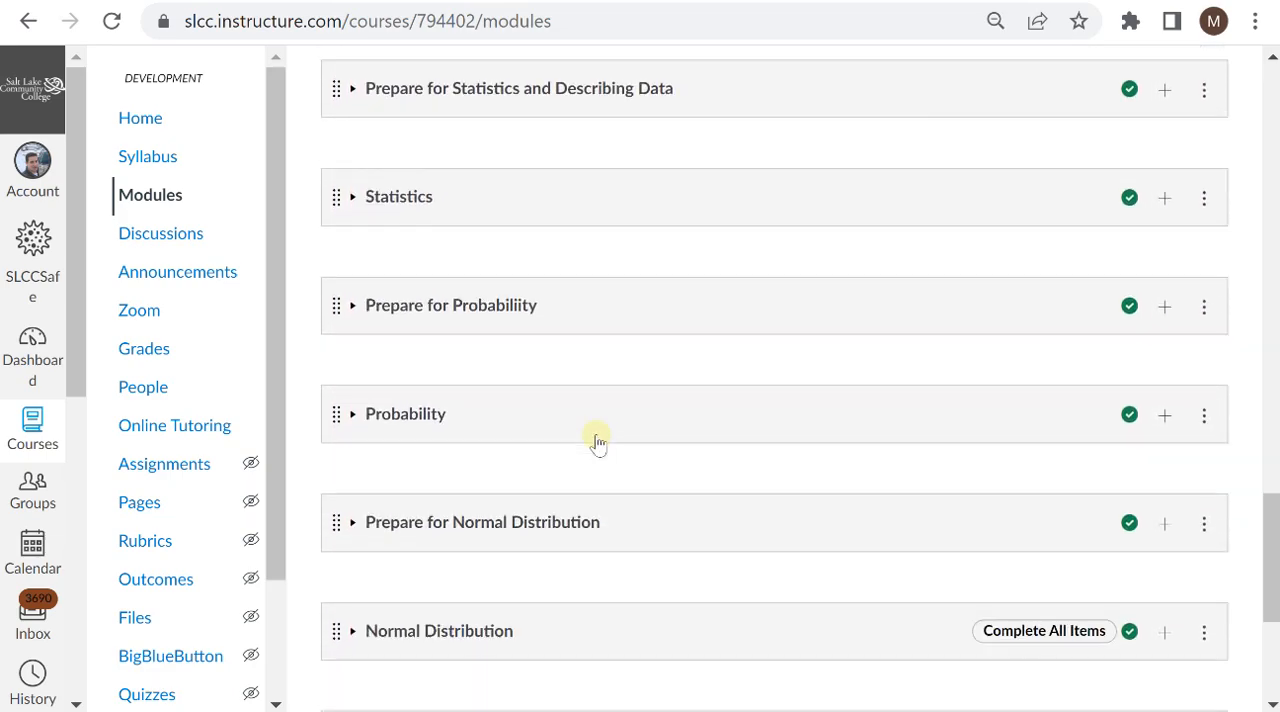
scroll(597, 441, down, 3)
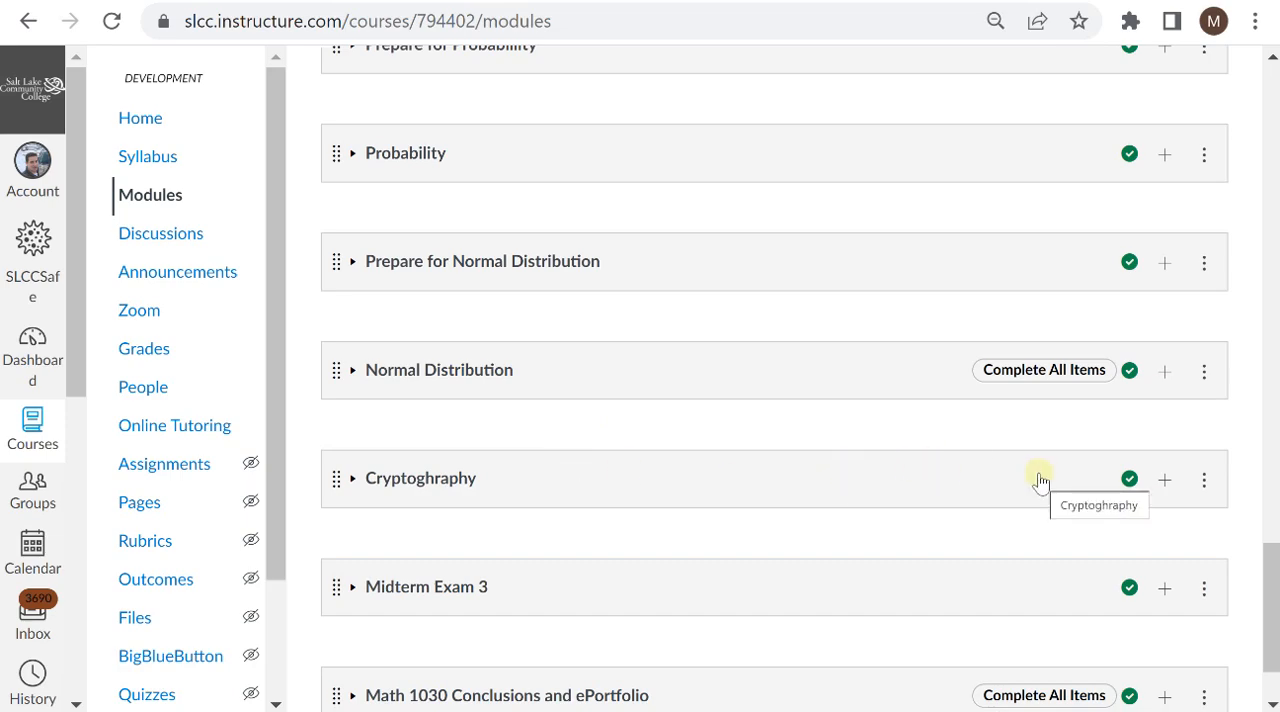
click(1130, 264)
click(1130, 373)
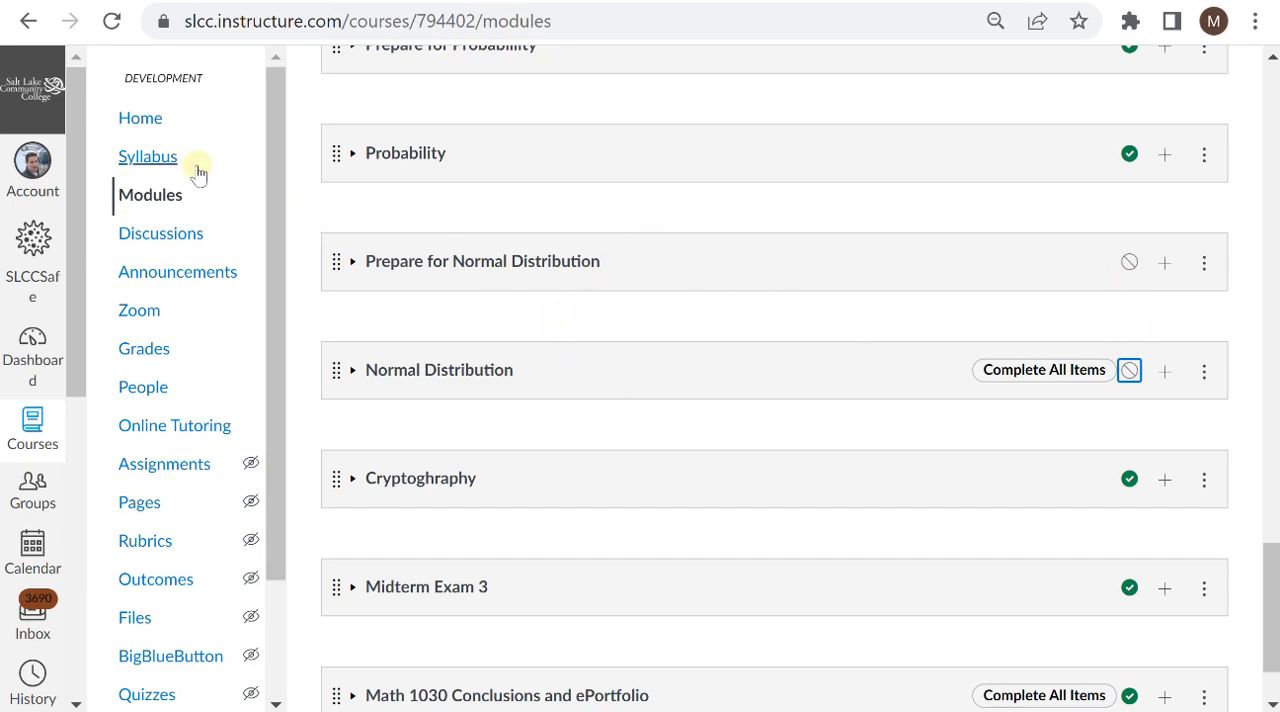
Step: Return to the course home page and check how its module list shows the unpublished modules
click(157, 131)
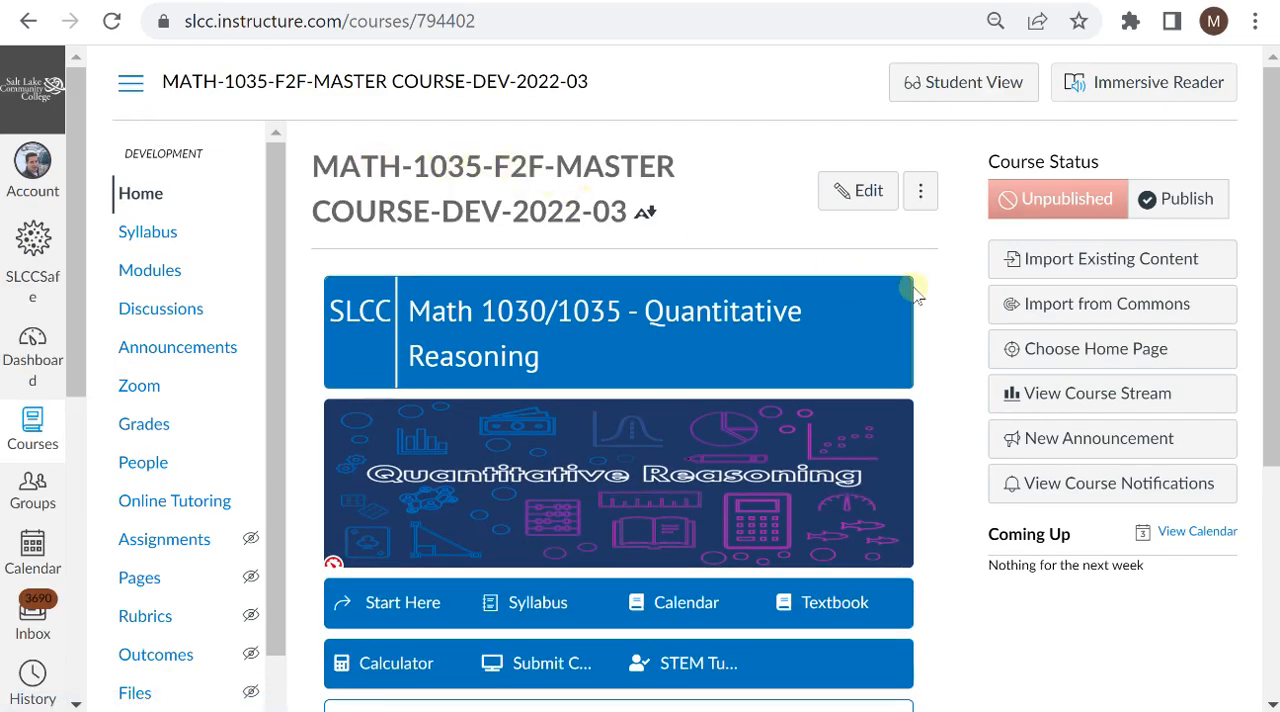
scroll(950, 300, down, 4)
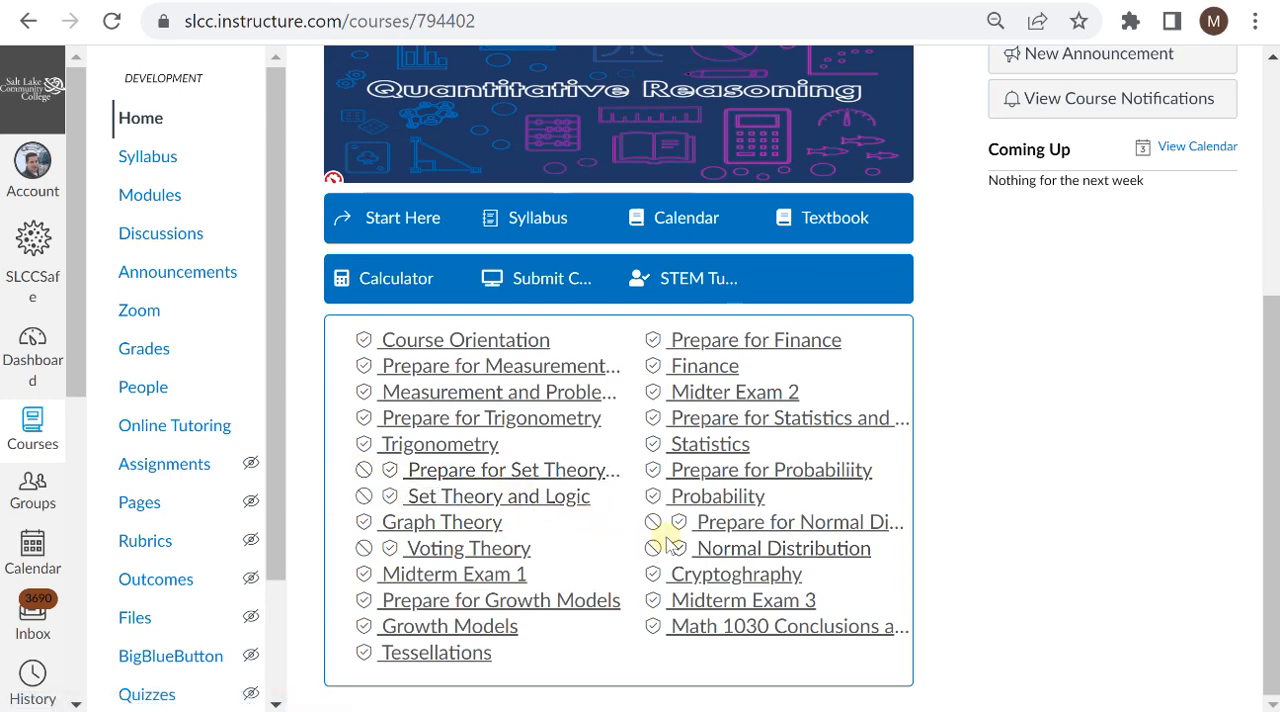
scroll(672, 527, up, 4)
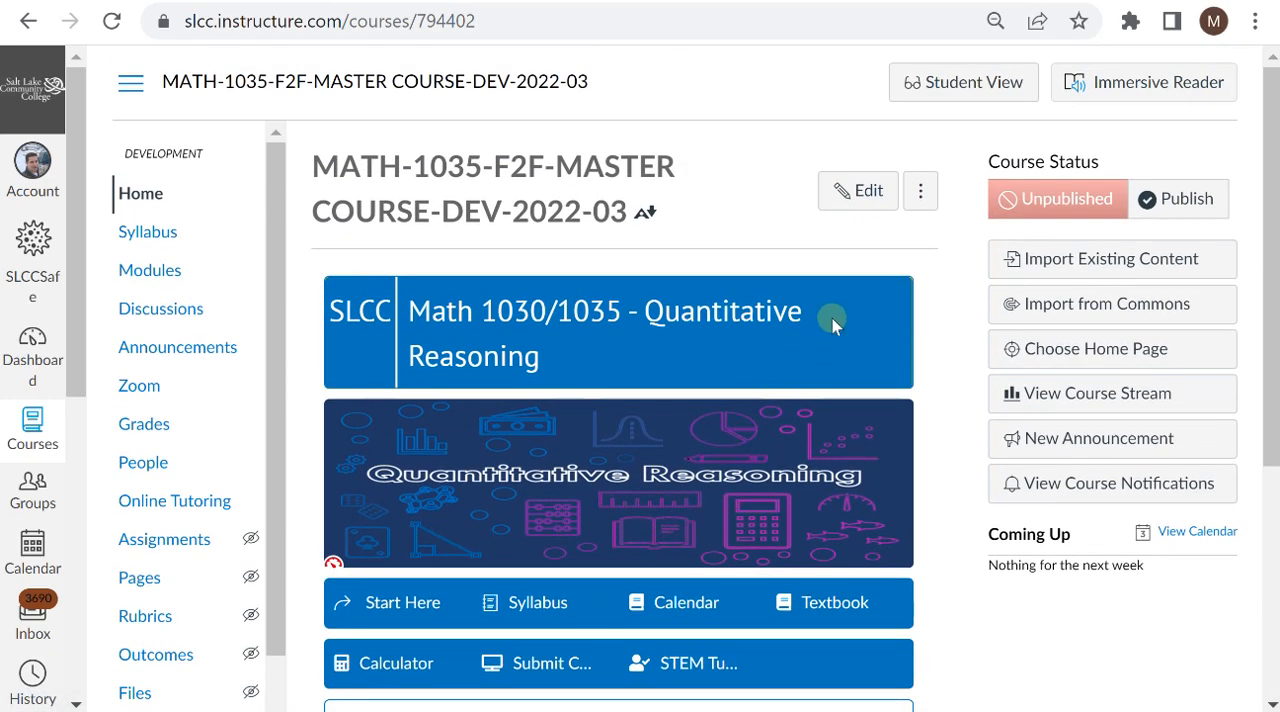
Step: Open the course home page for editing with a taller content area and bring up the Design Tools sidebar
click(866, 193)
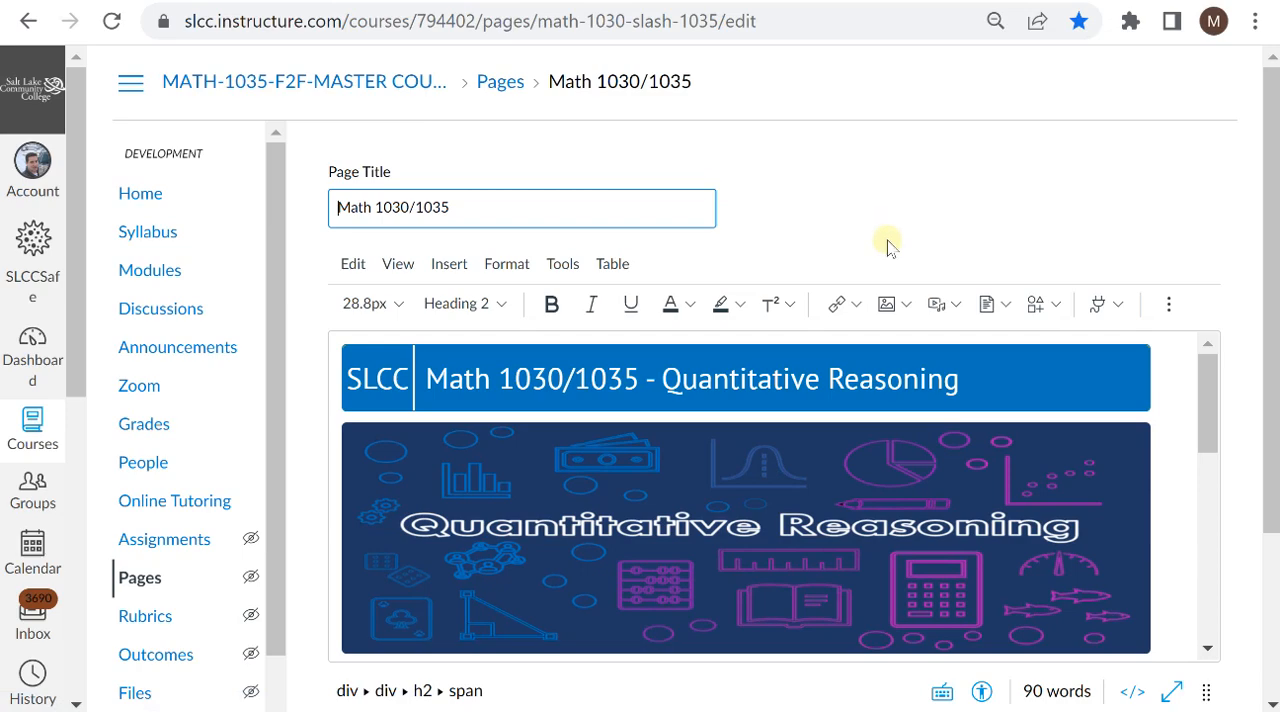
scroll(1000, 320, down, 2)
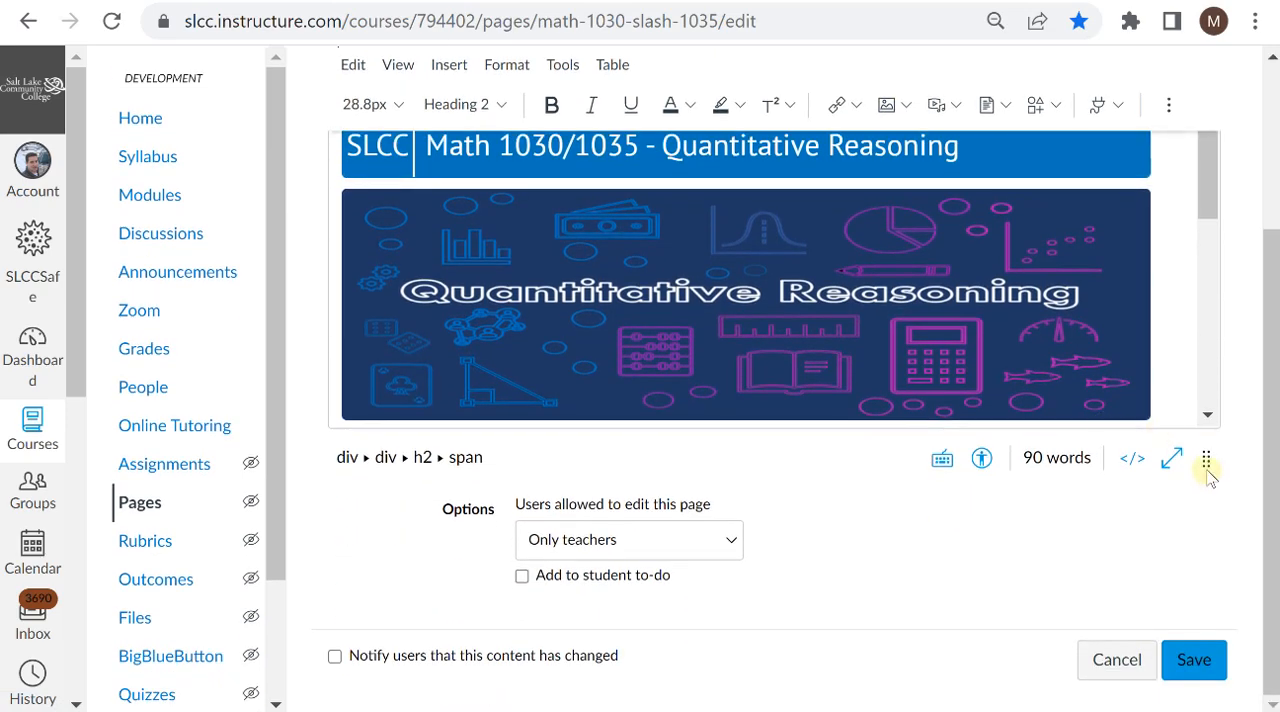
drag(1205, 455, 1206, 711)
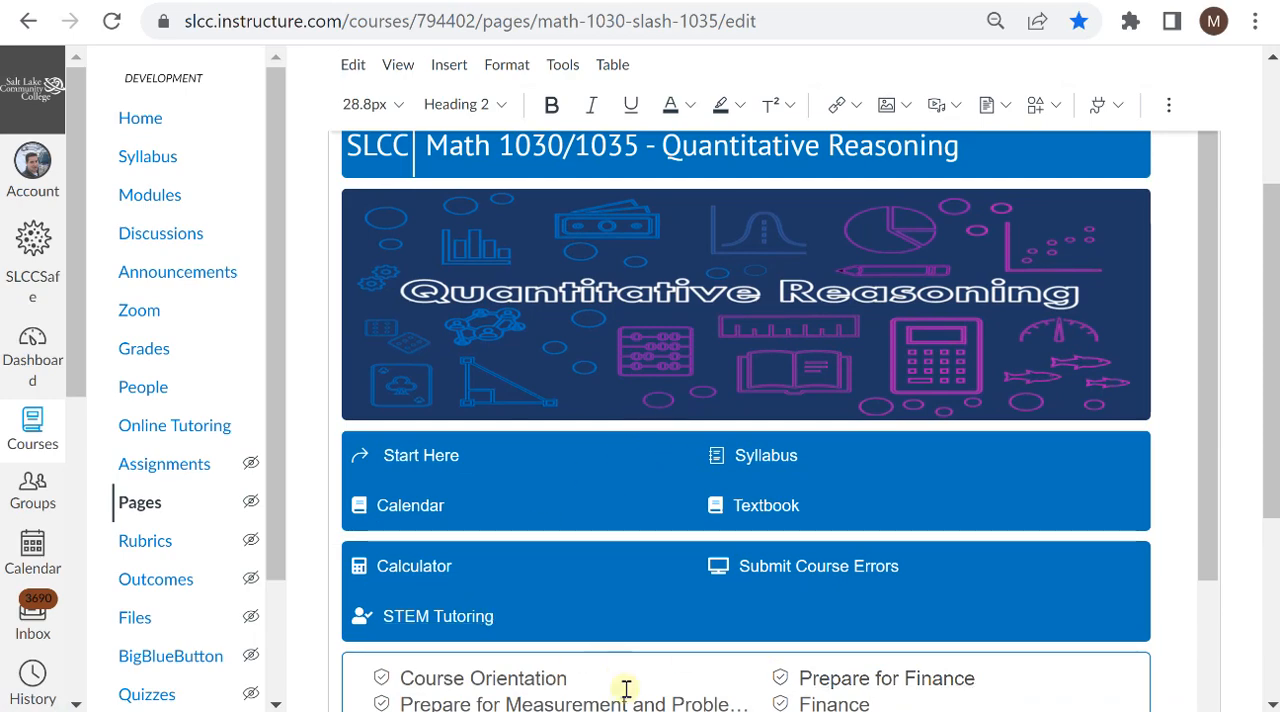
click(593, 678)
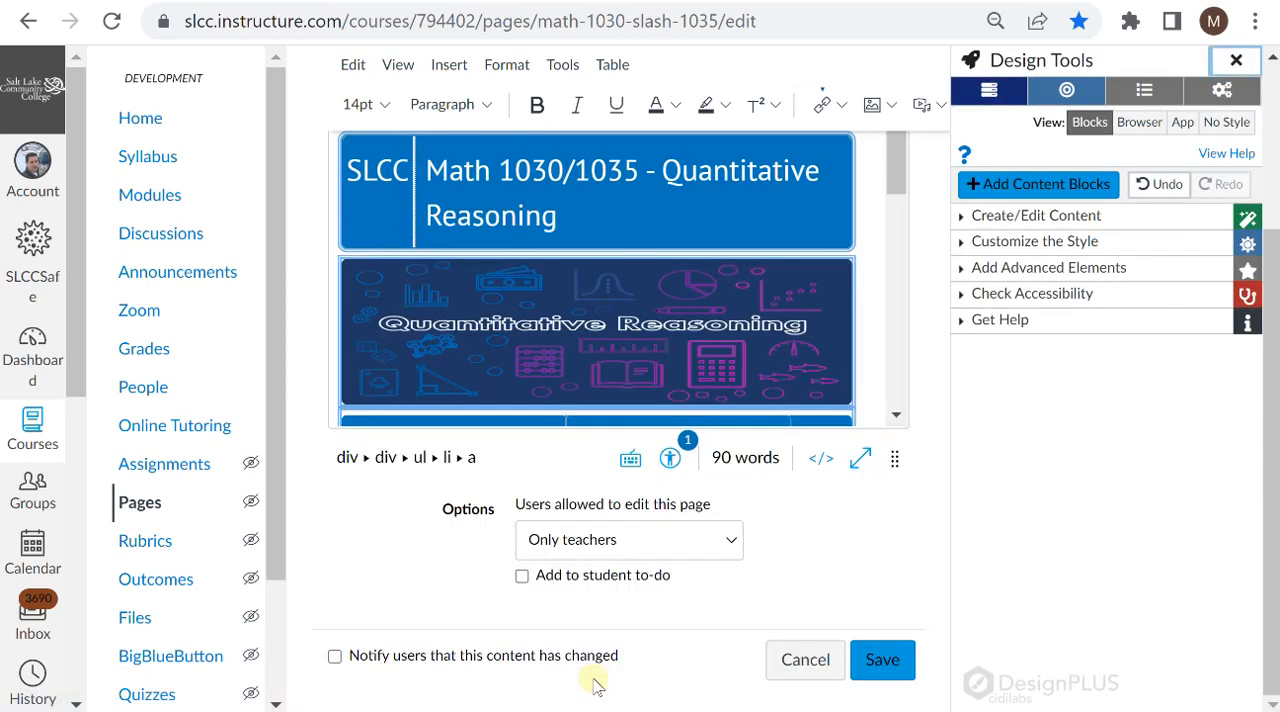
click(1022, 190)
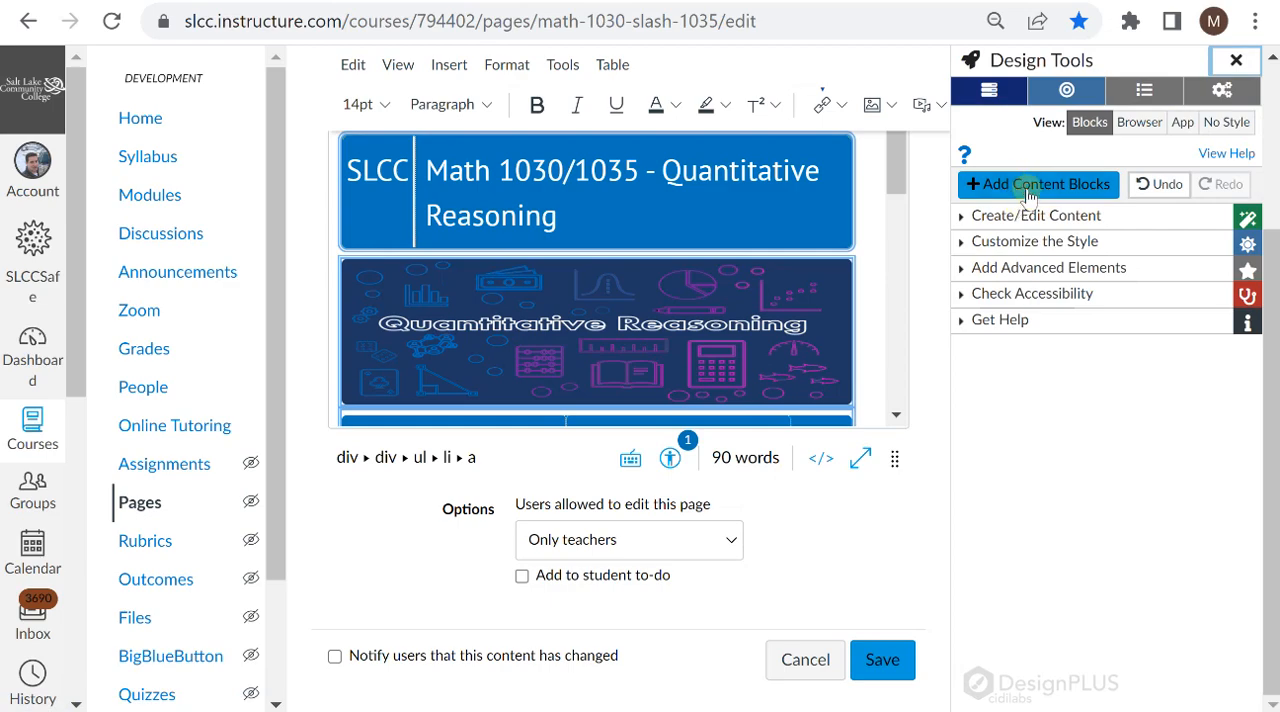
Step: In the Design Tools settings, enable Automatically launch Tools and the Module List tool
click(1222, 92)
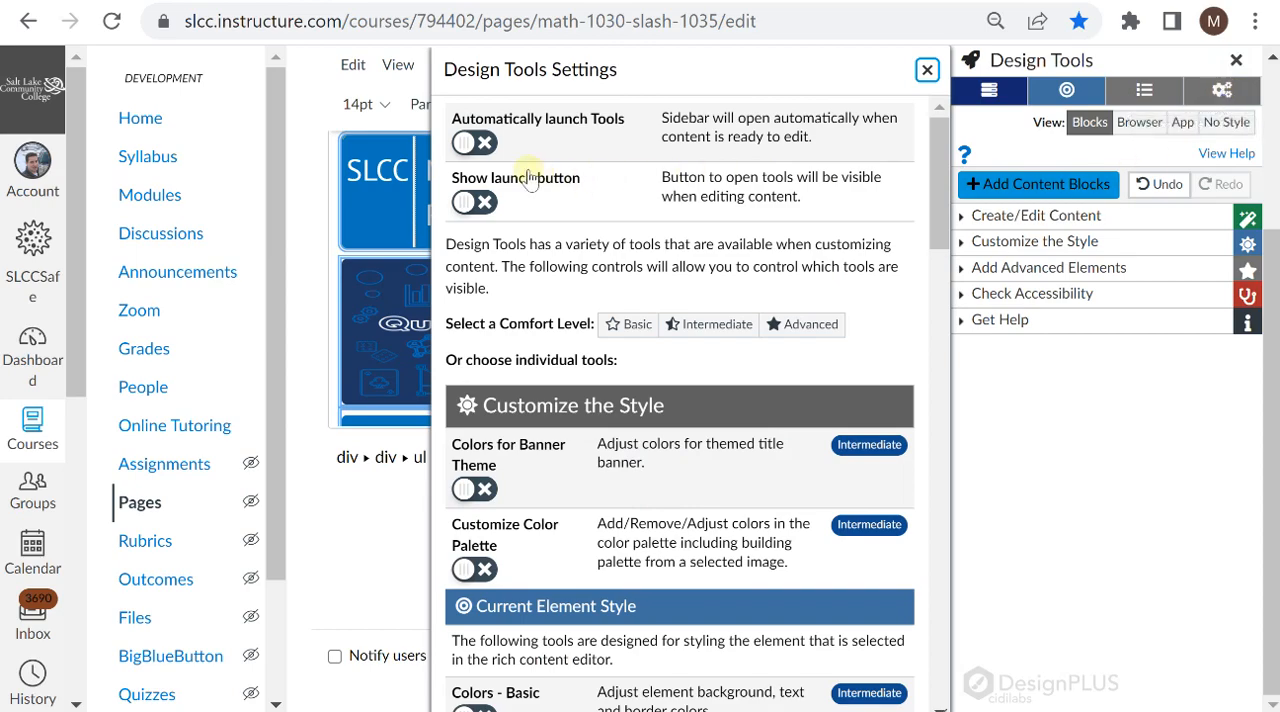
click(468, 146)
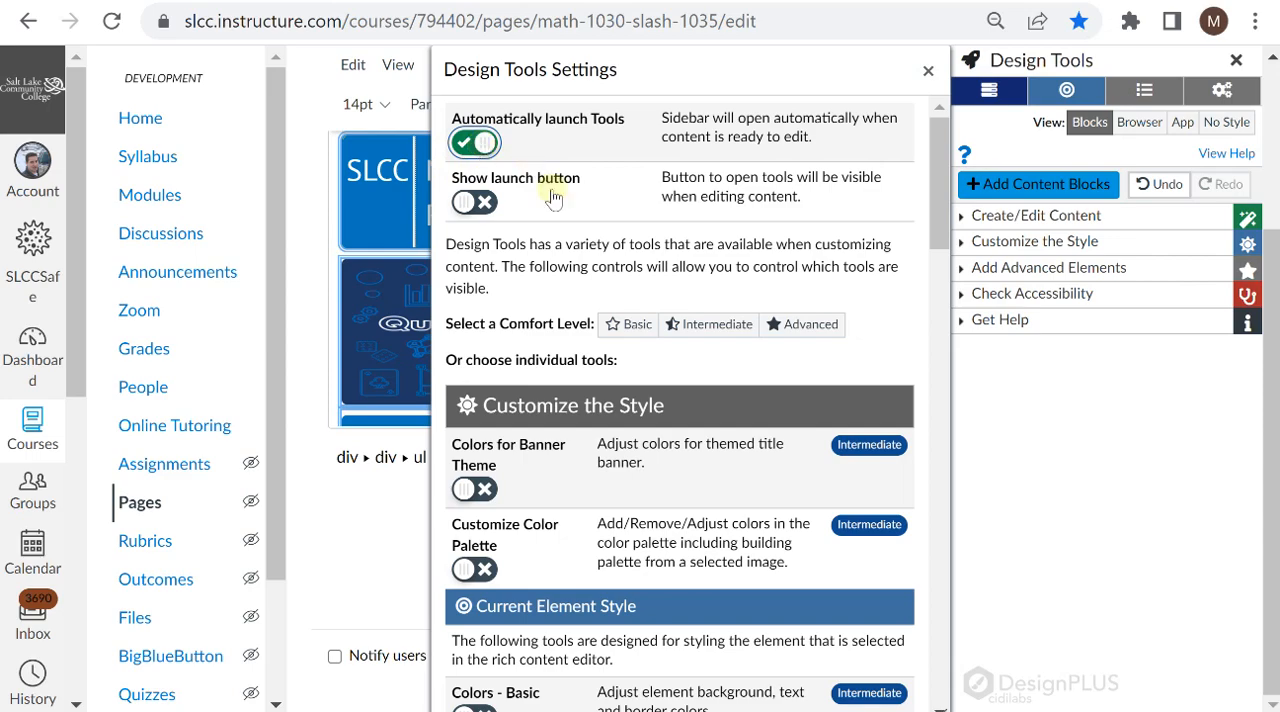
scroll(560, 280, down, 8)
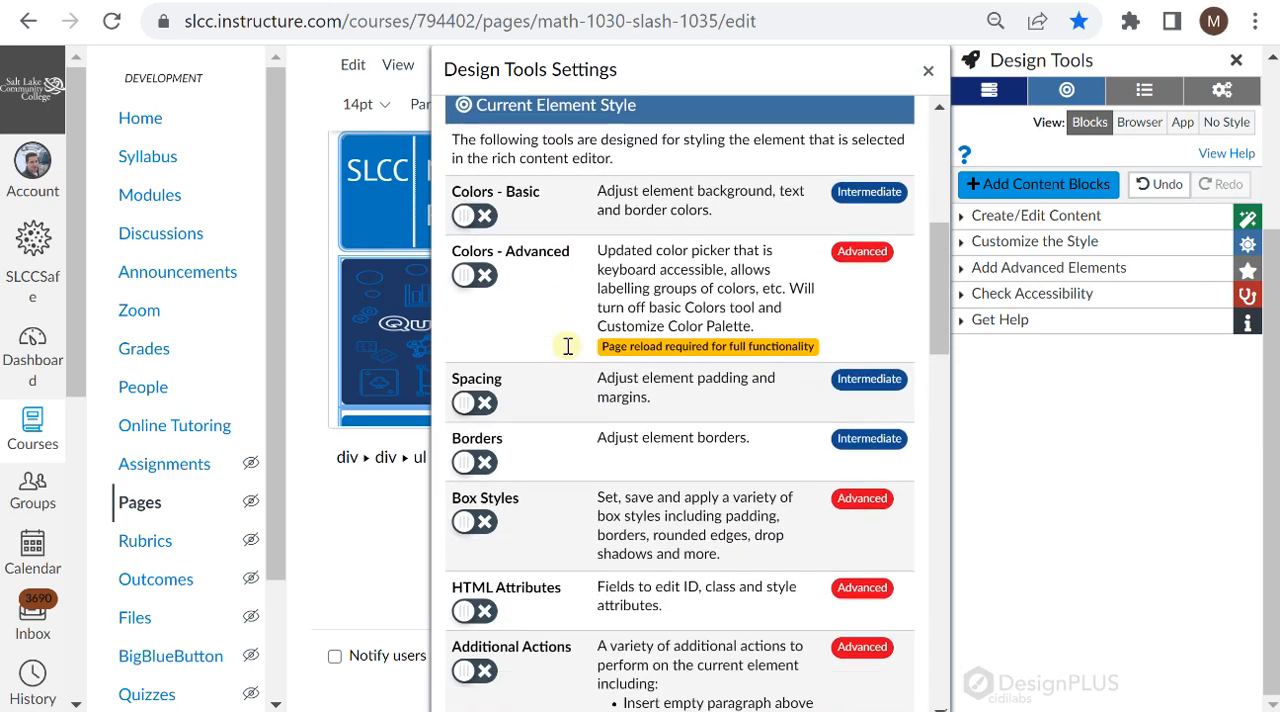
scroll(567, 352, down, 4)
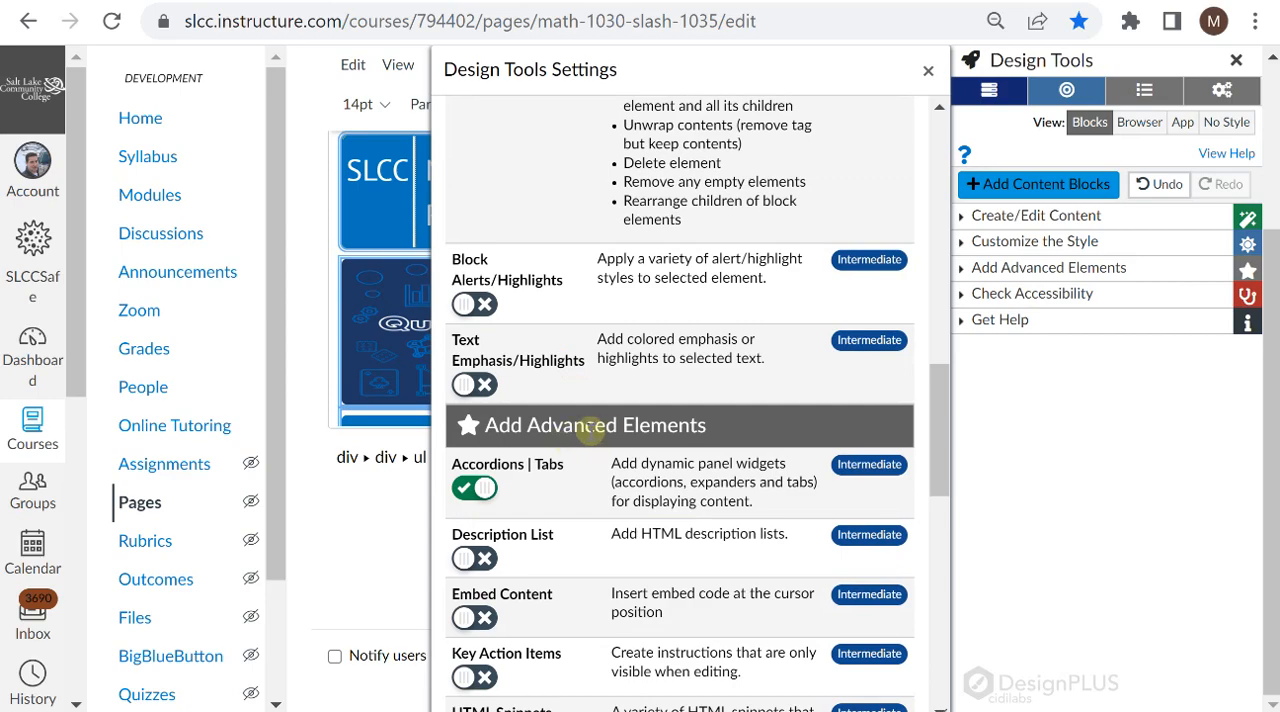
scroll(590, 428, down, 4)
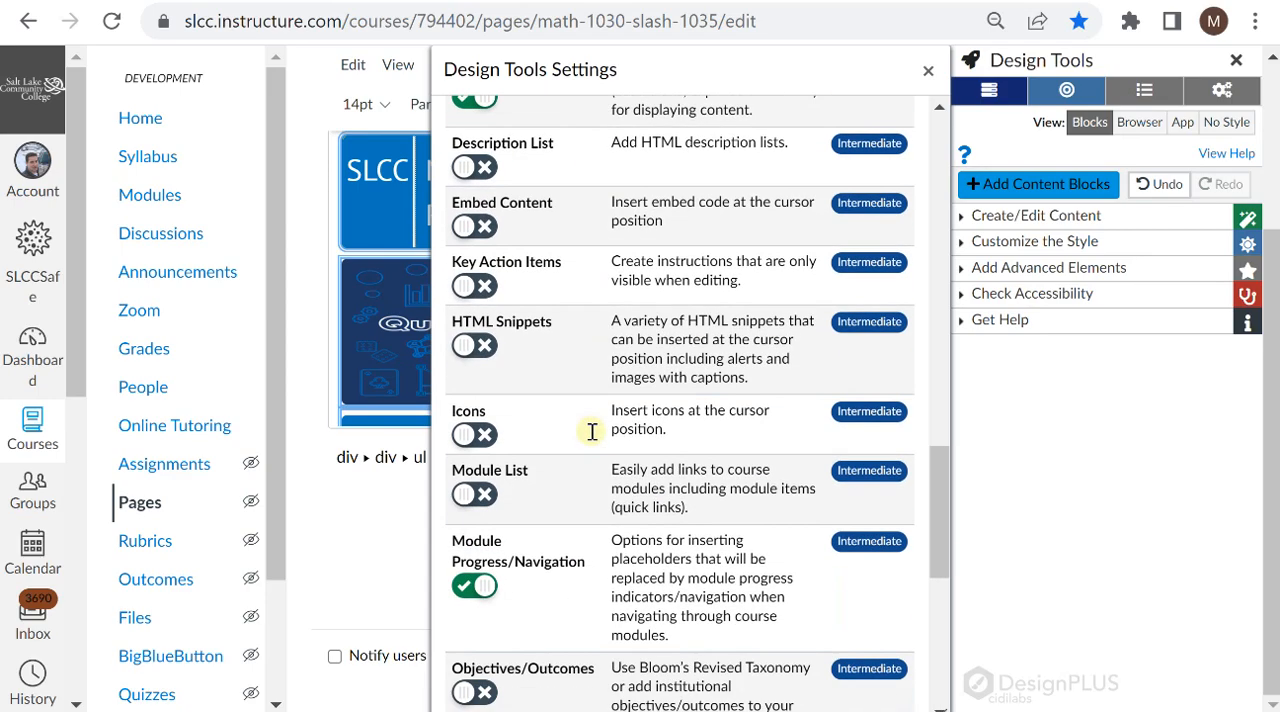
click(470, 497)
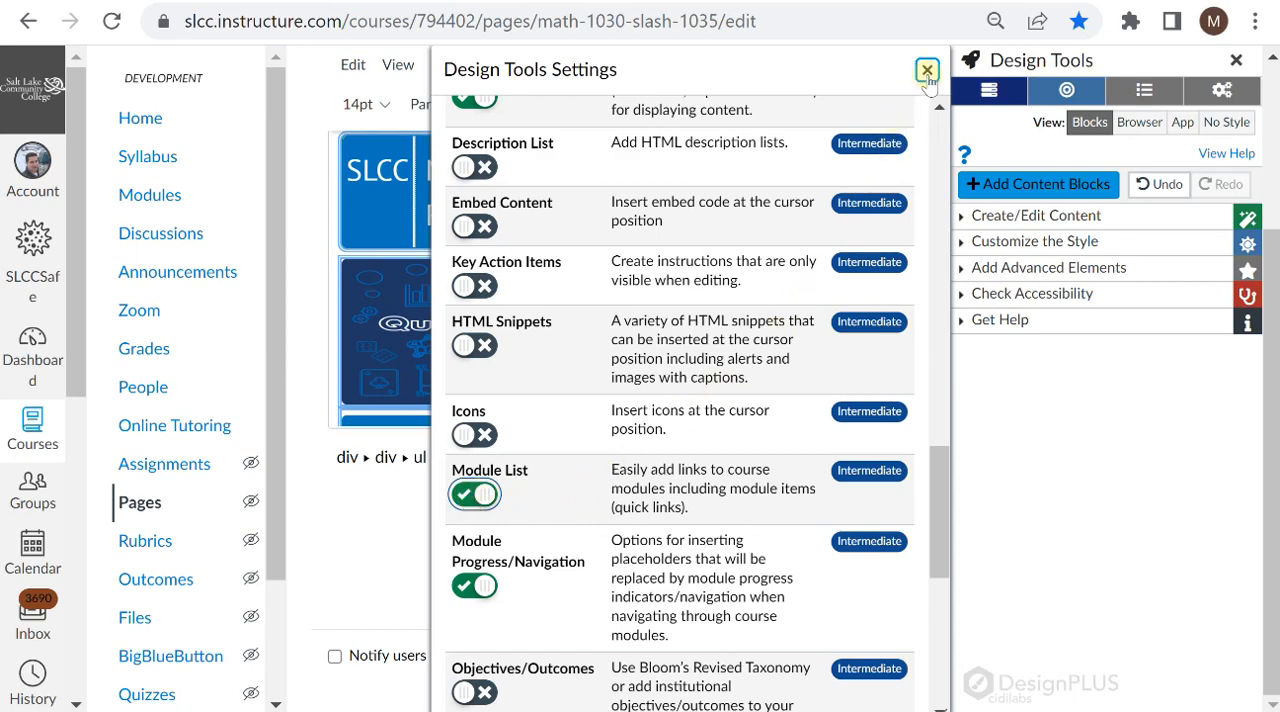
click(928, 72)
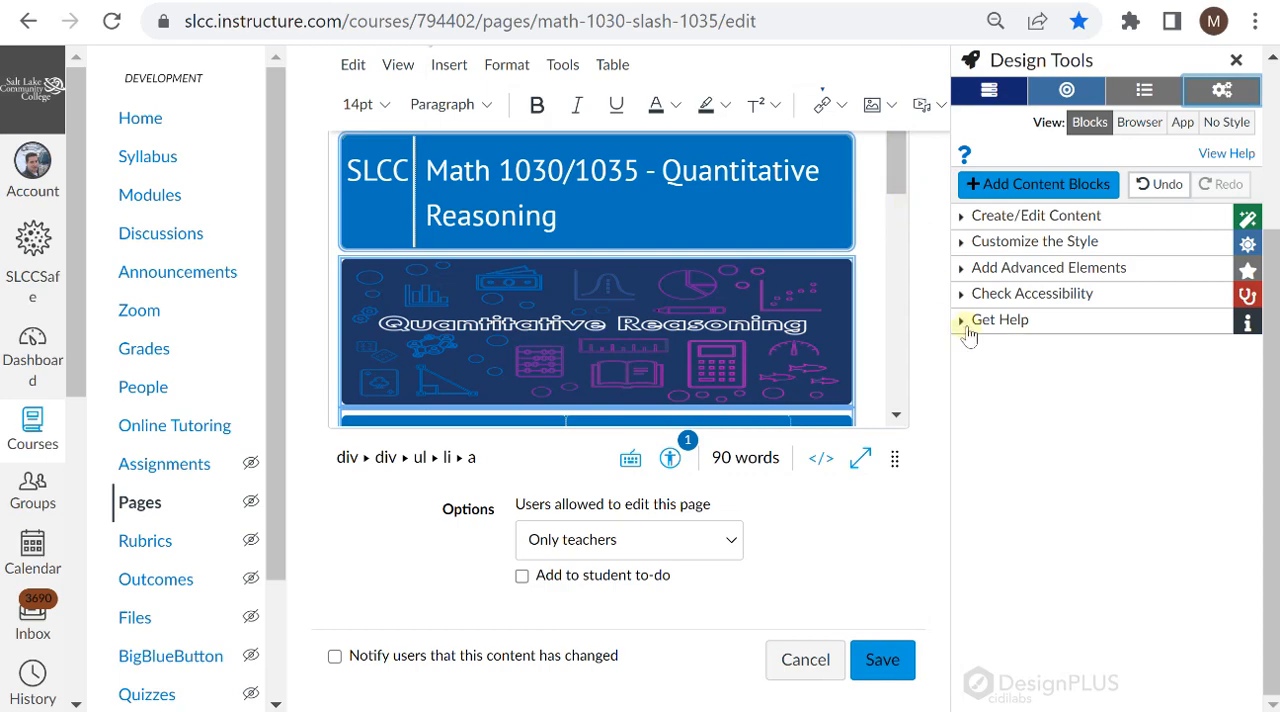
Step: Open the Module List configuration among Design Tools' advanced elements and compare its module entries with the list on the page
click(1012, 268)
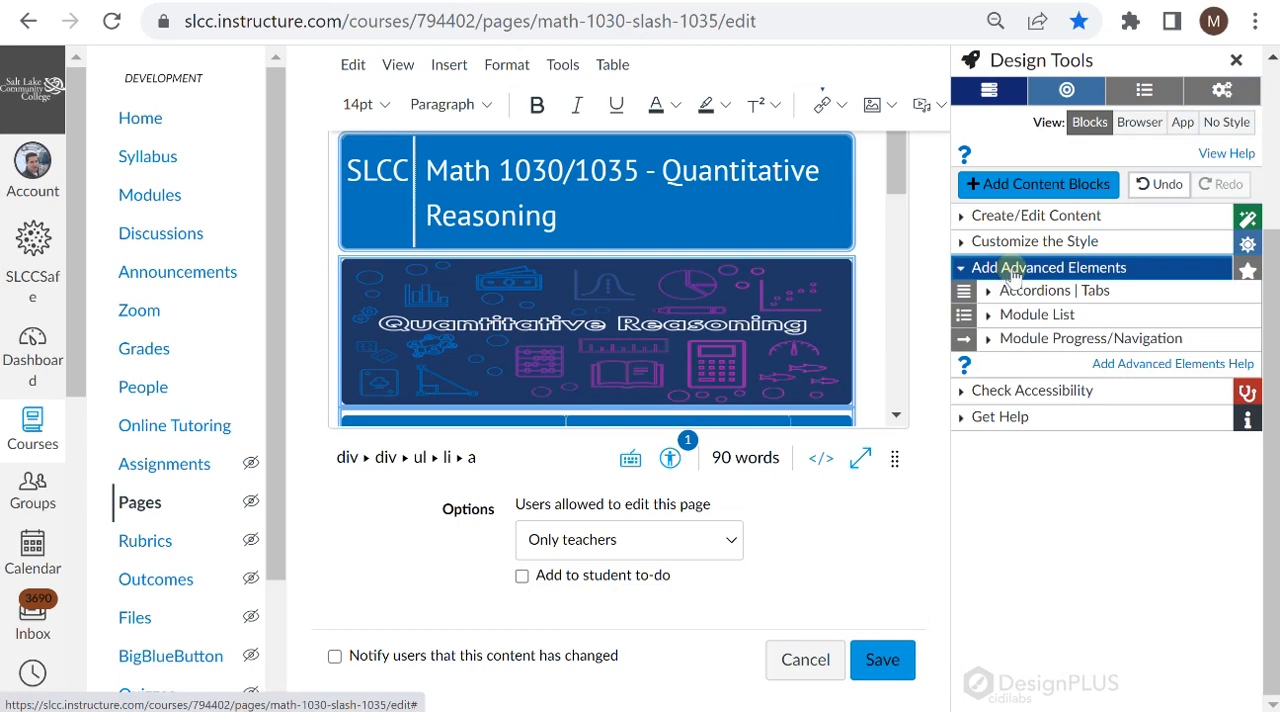
click(1016, 316)
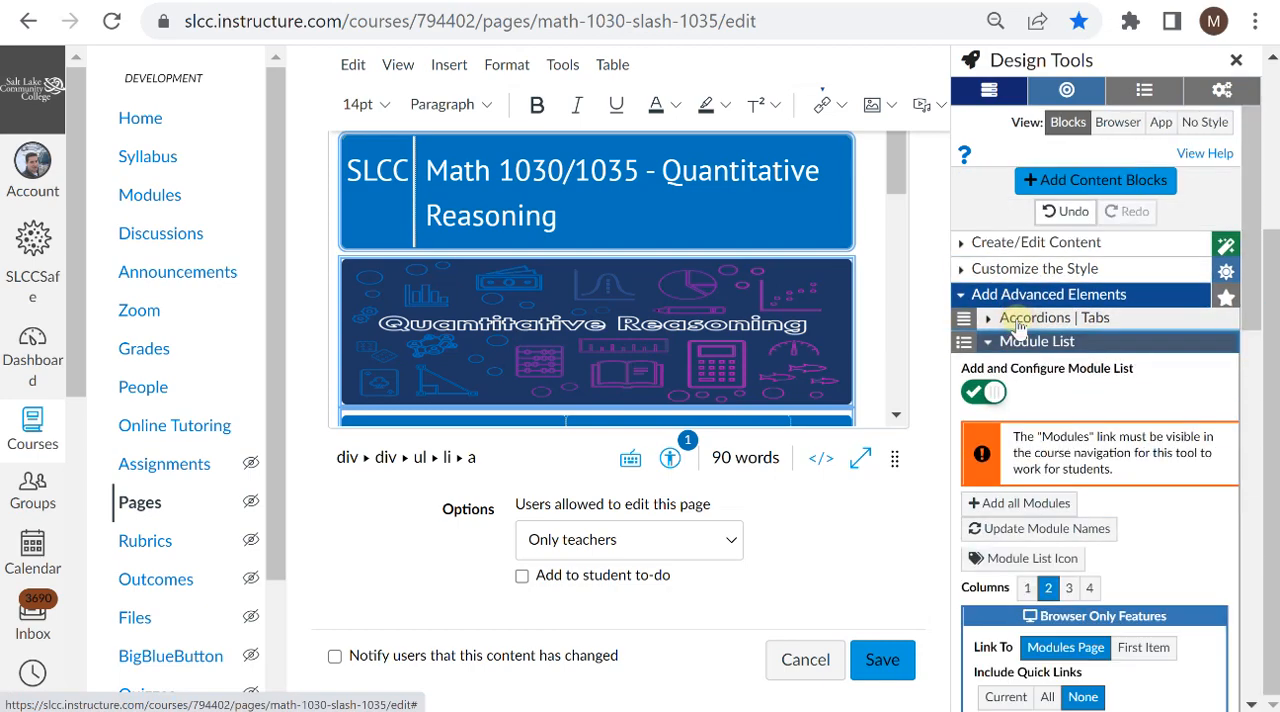
scroll(1075, 332, down, 4)
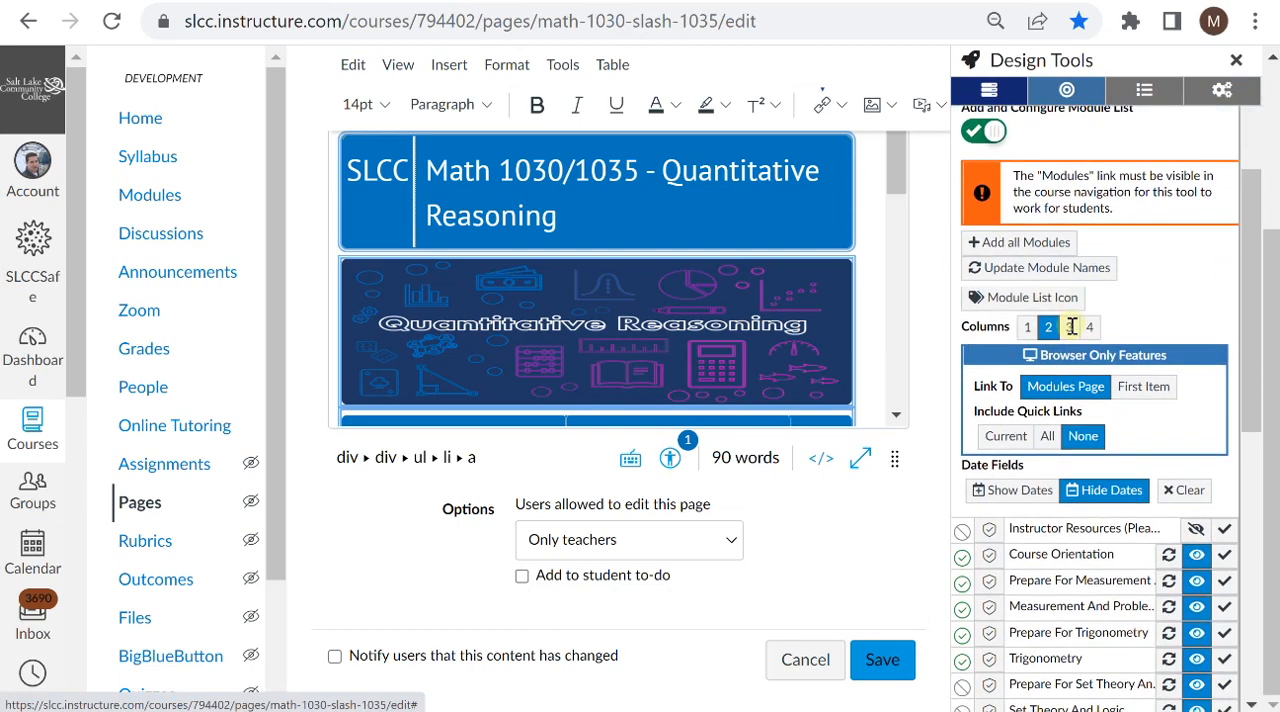
scroll(1075, 332, down, 1)
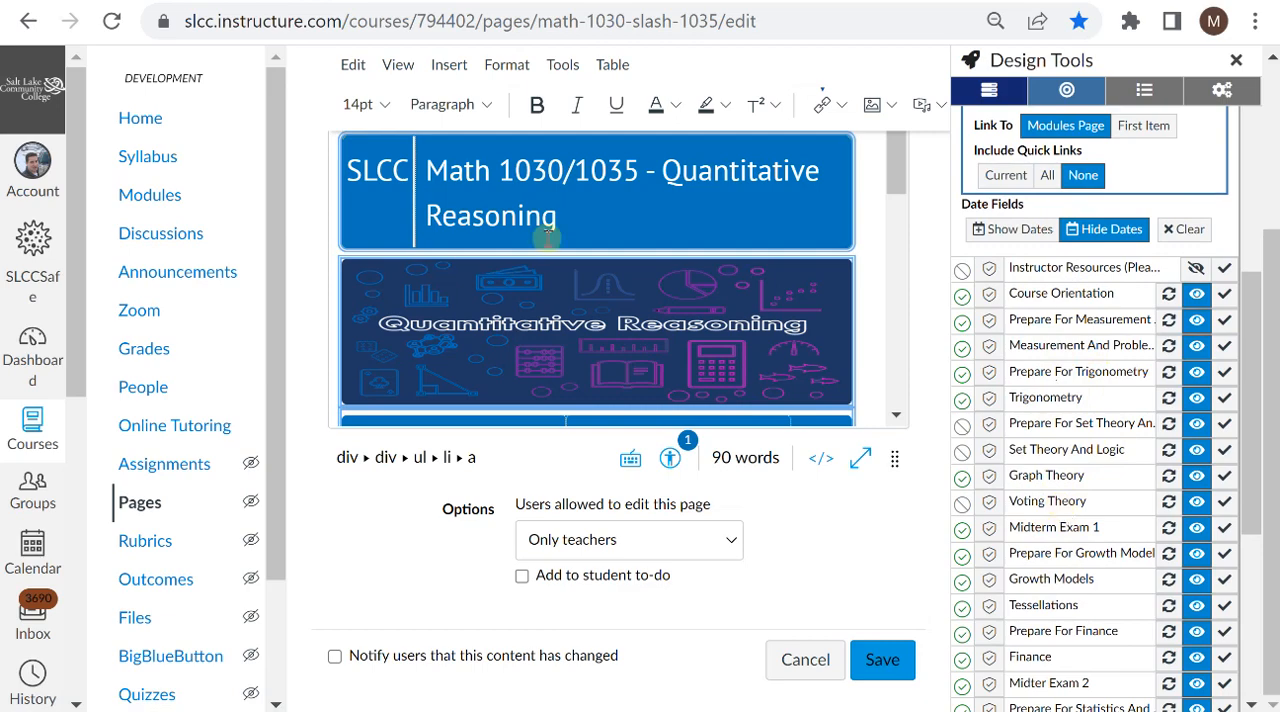
scroll(548, 240, down, 5)
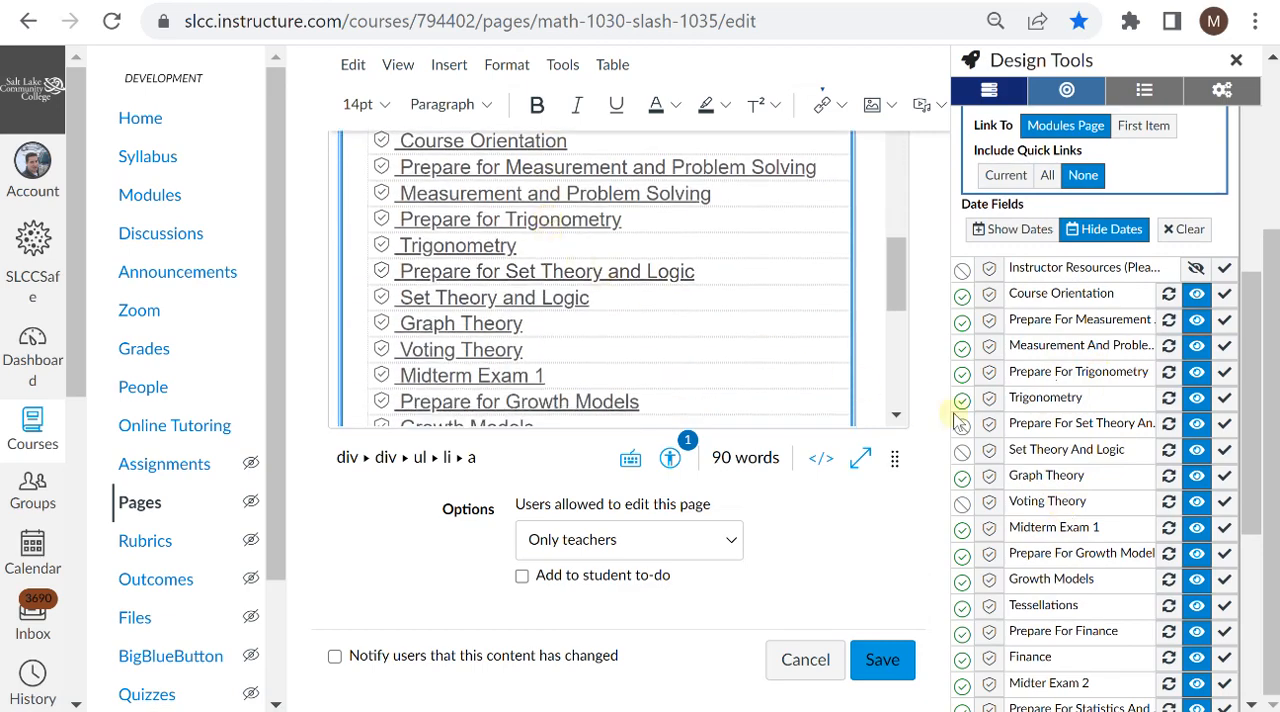
Step: Hide the Prepare for Set Theory and Logic, Set Theory and Logic, and Voting Theory modules from the home page's module list
click(1196, 398)
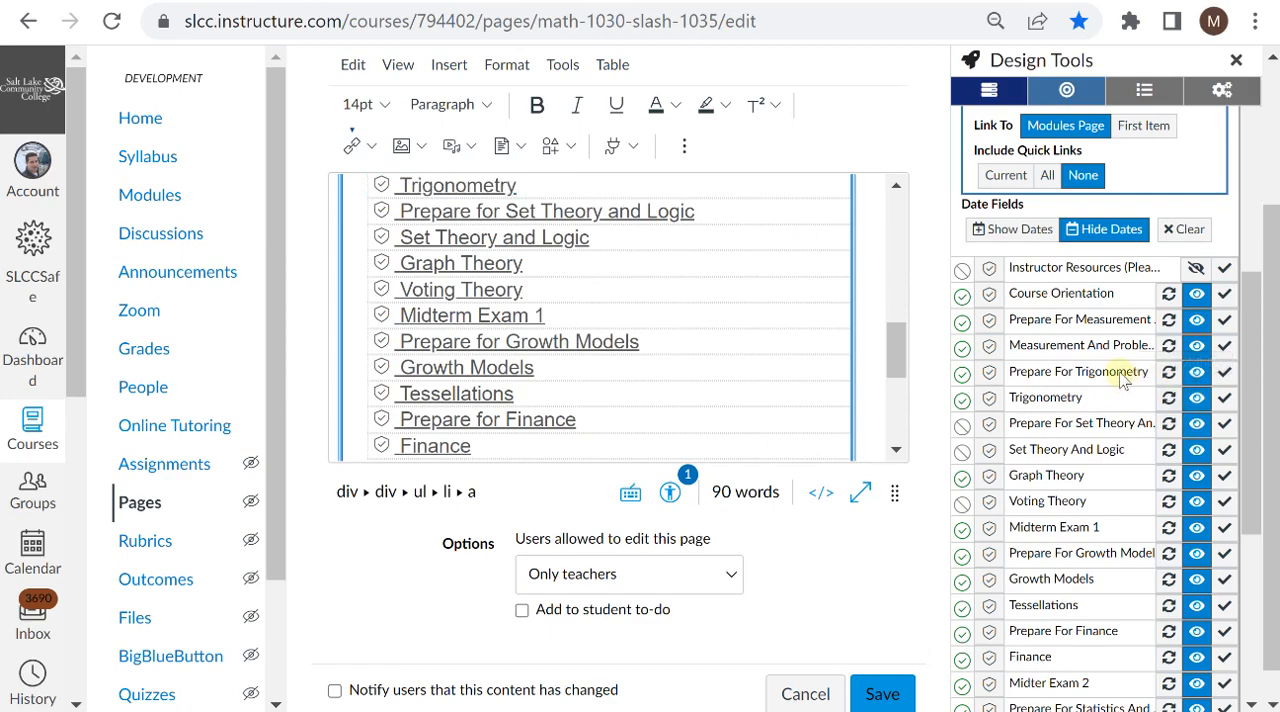
click(1197, 425)
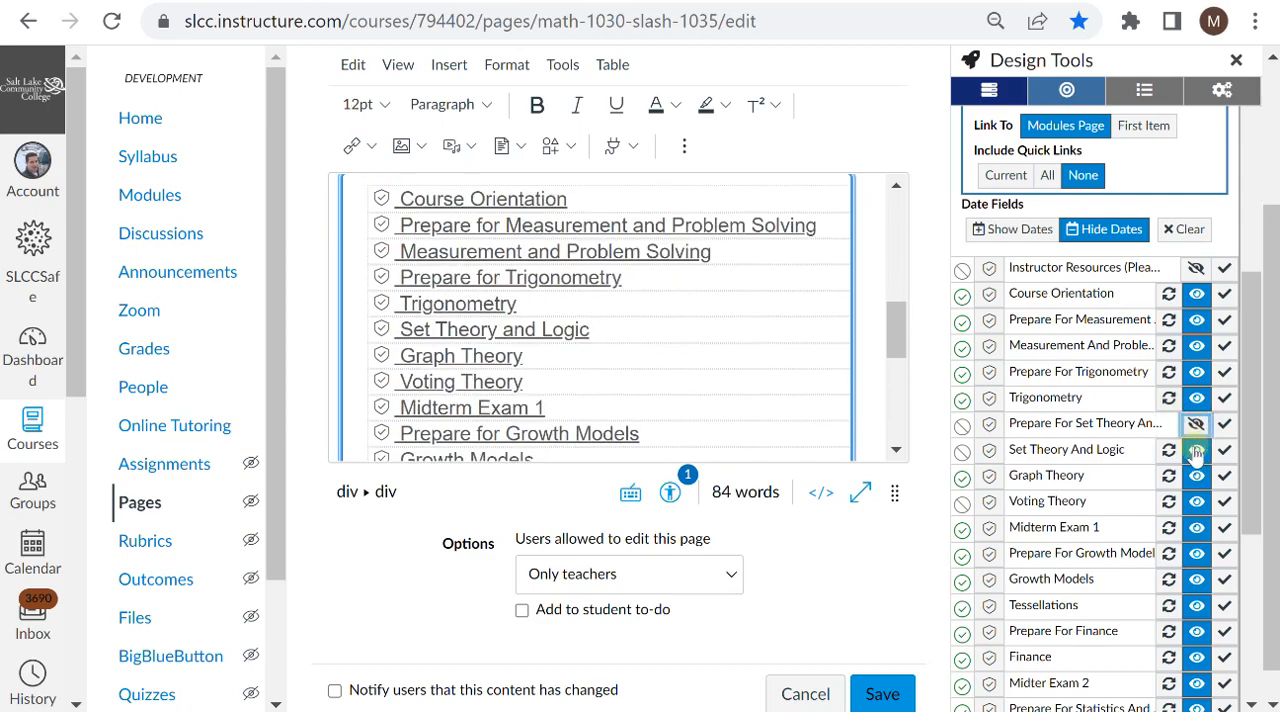
click(1196, 450)
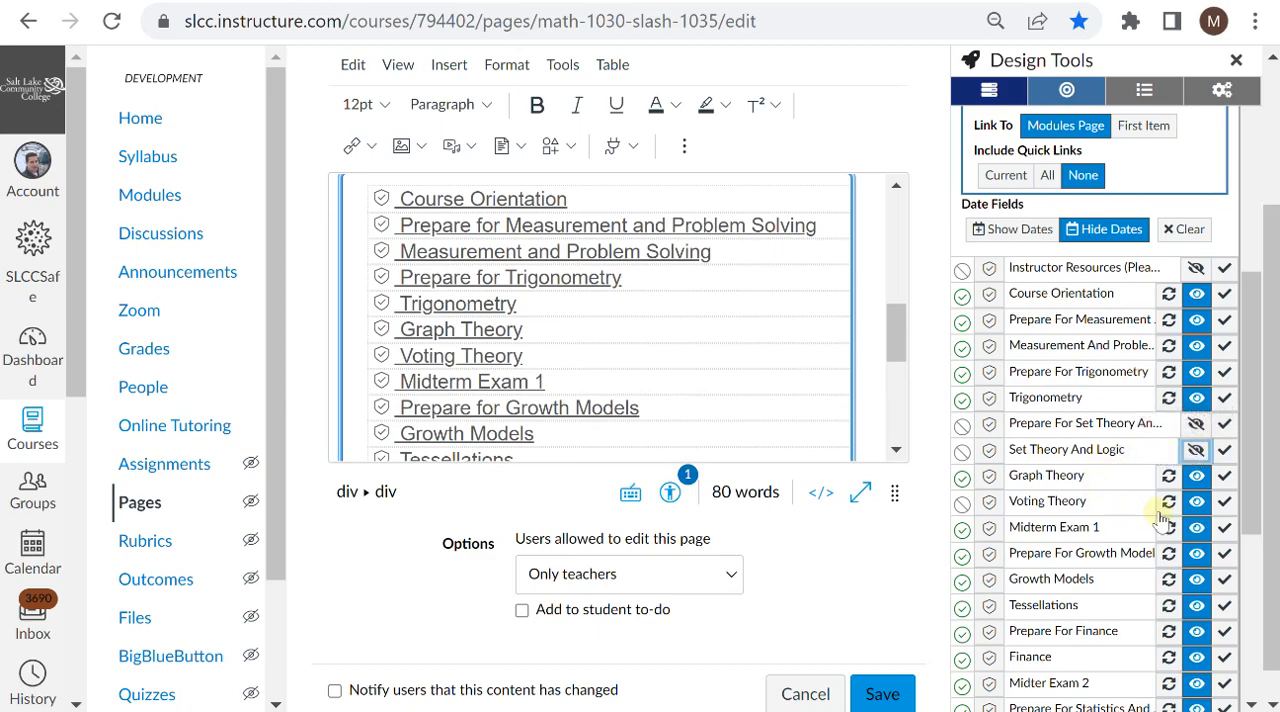
click(1194, 506)
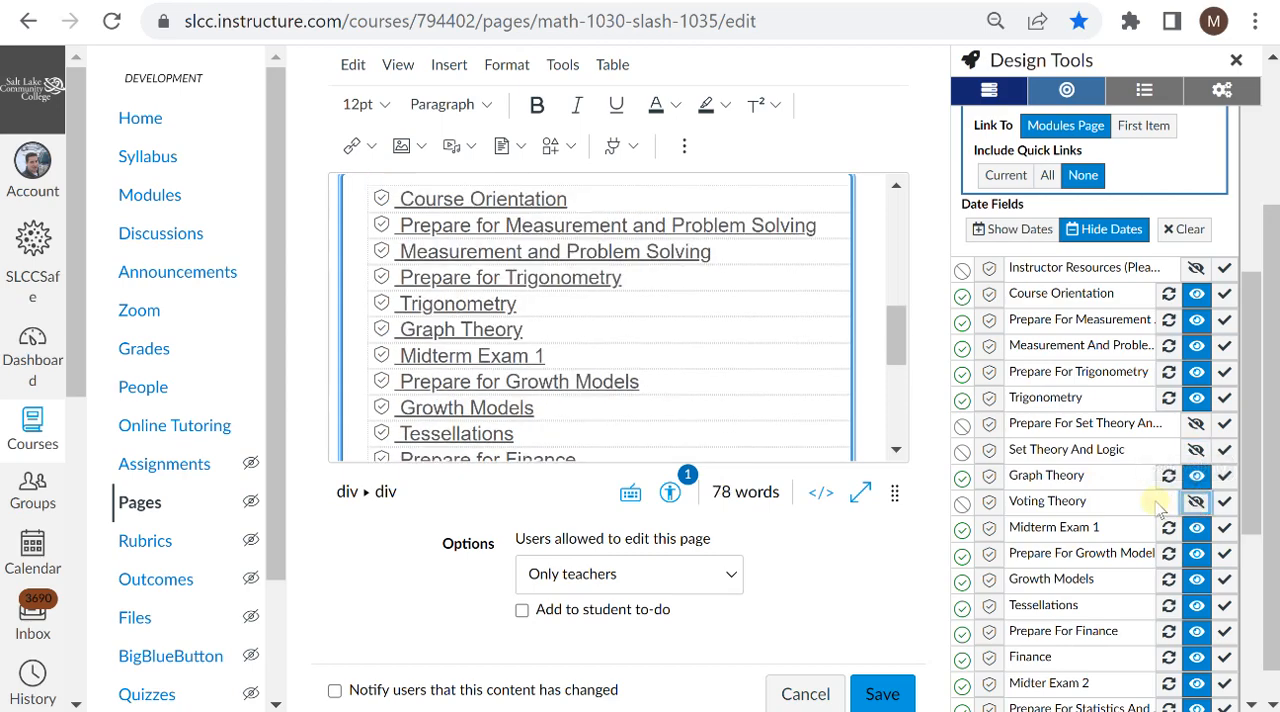
Step: Hide the Prepare for Normal Distribution and Normal Distribution modules from the home page's module list
scroll(1157, 505, down, 5)
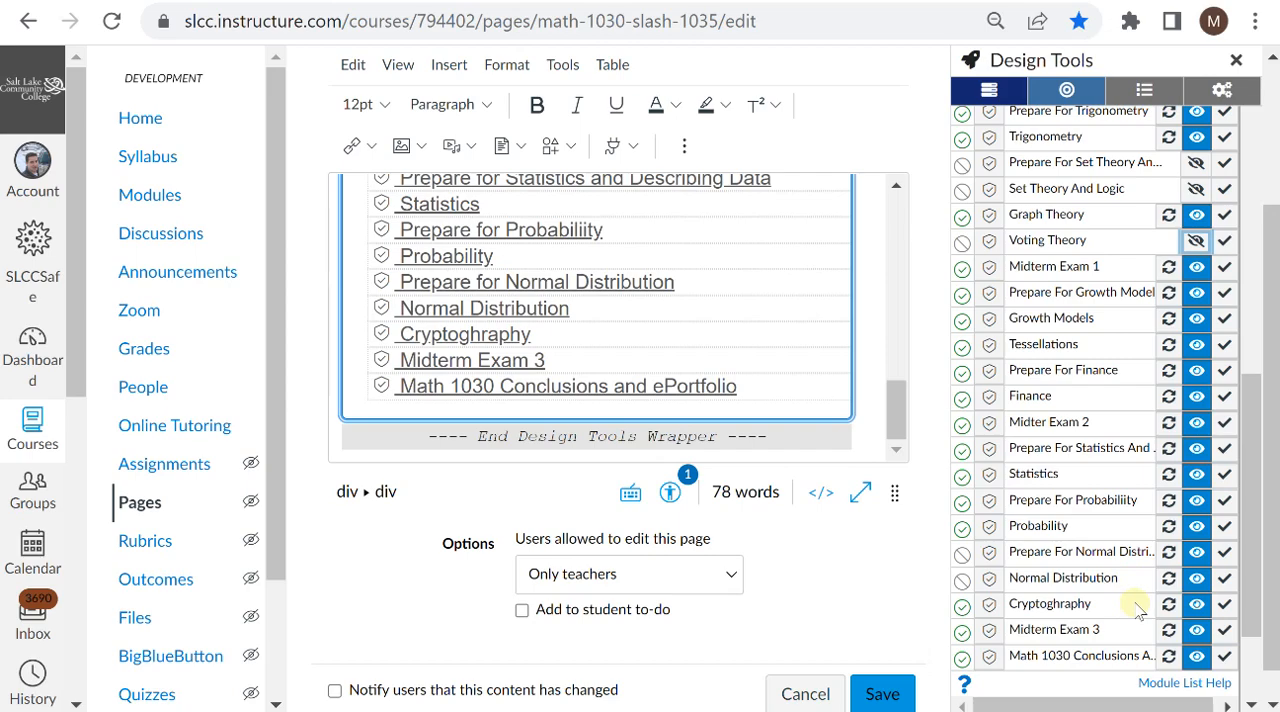
mouse_move(1192, 606)
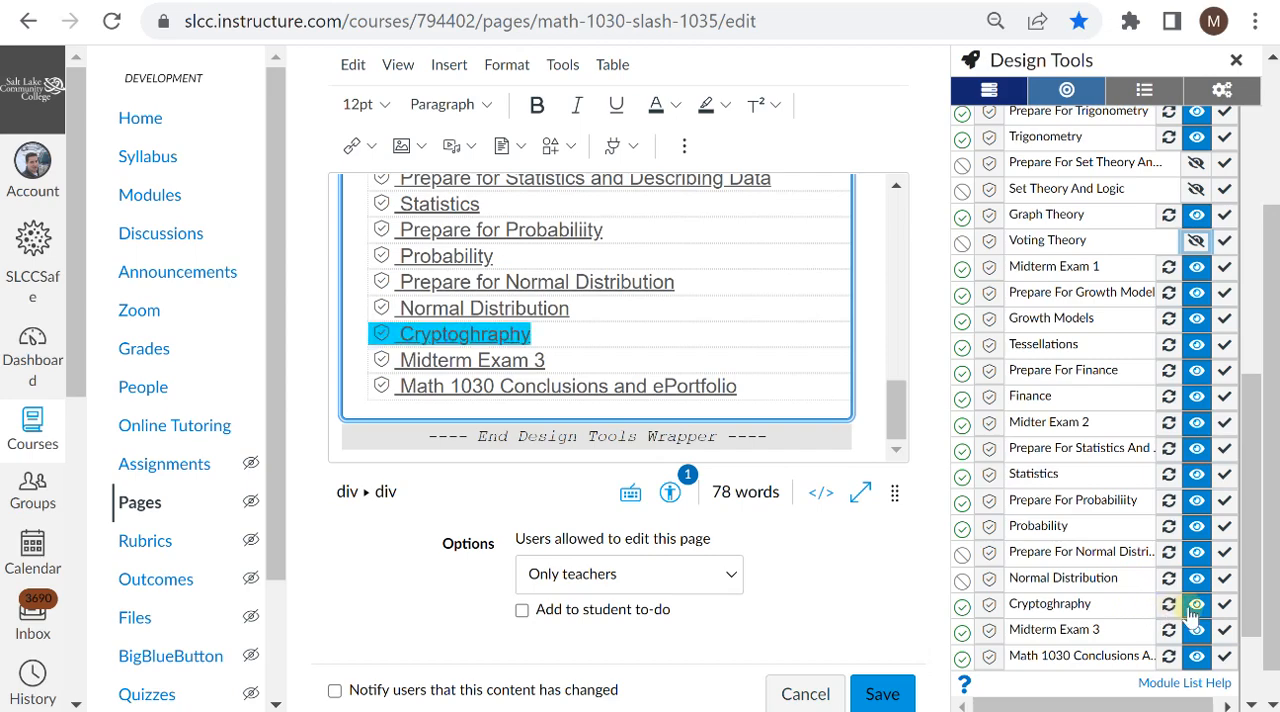
click(1196, 552)
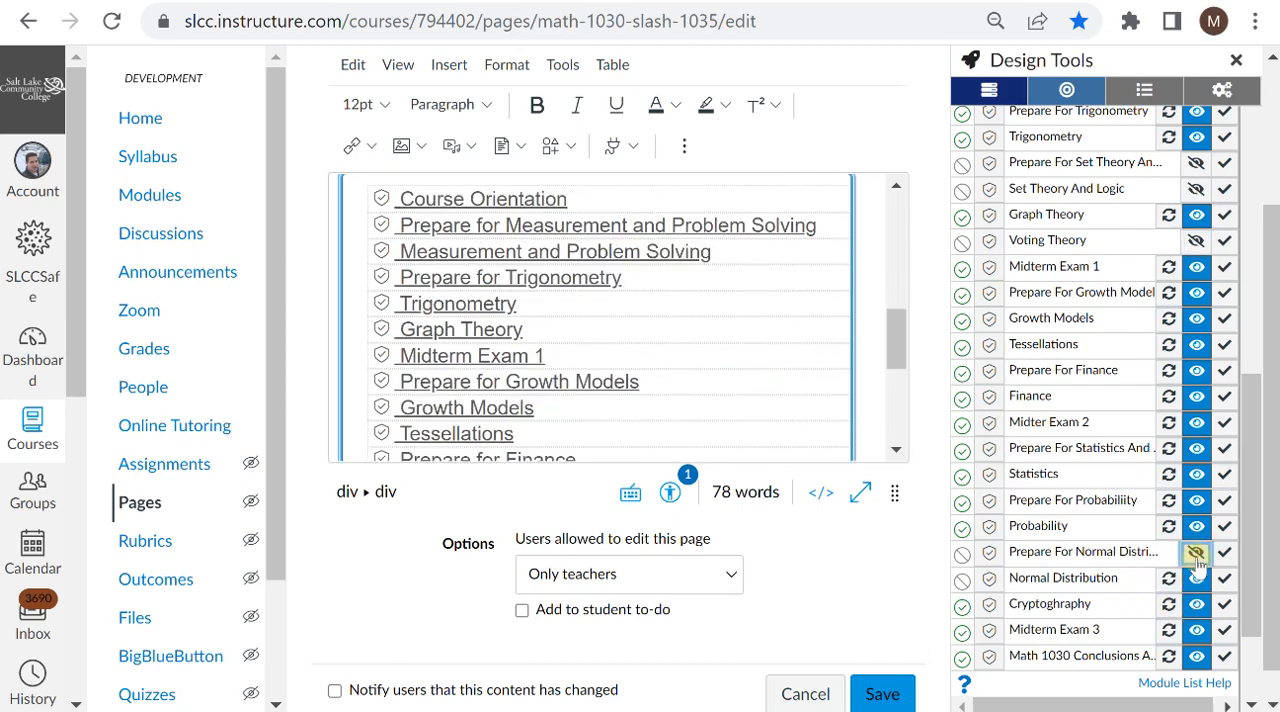
click(1197, 580)
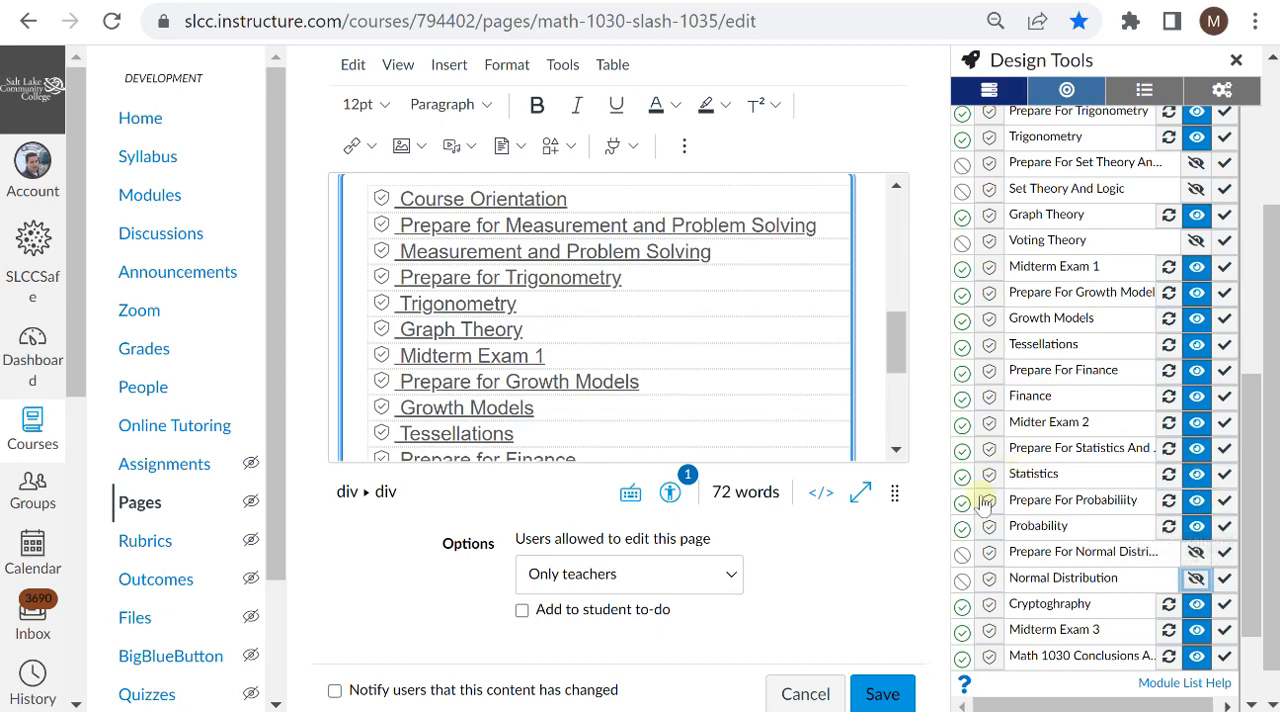
Step: Save the home page and check its updated module list
click(893, 692)
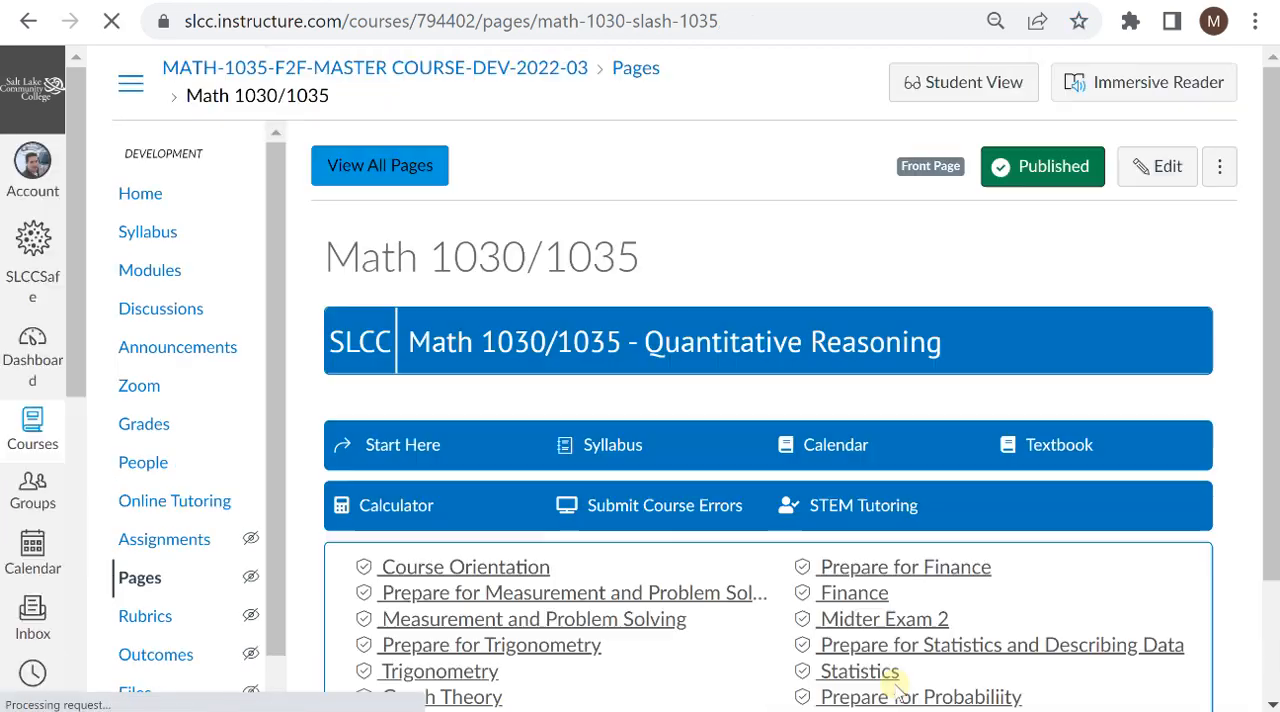
scroll(968, 380, down, 2)
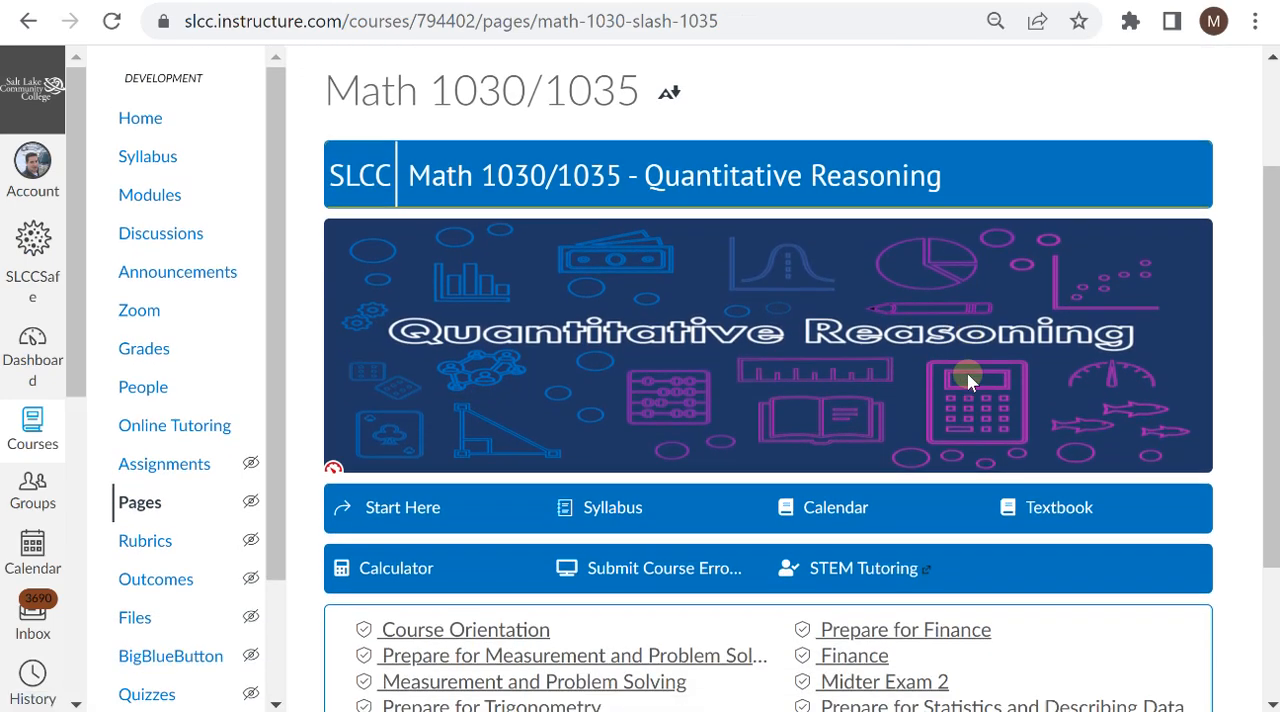
scroll(968, 380, down, 2)
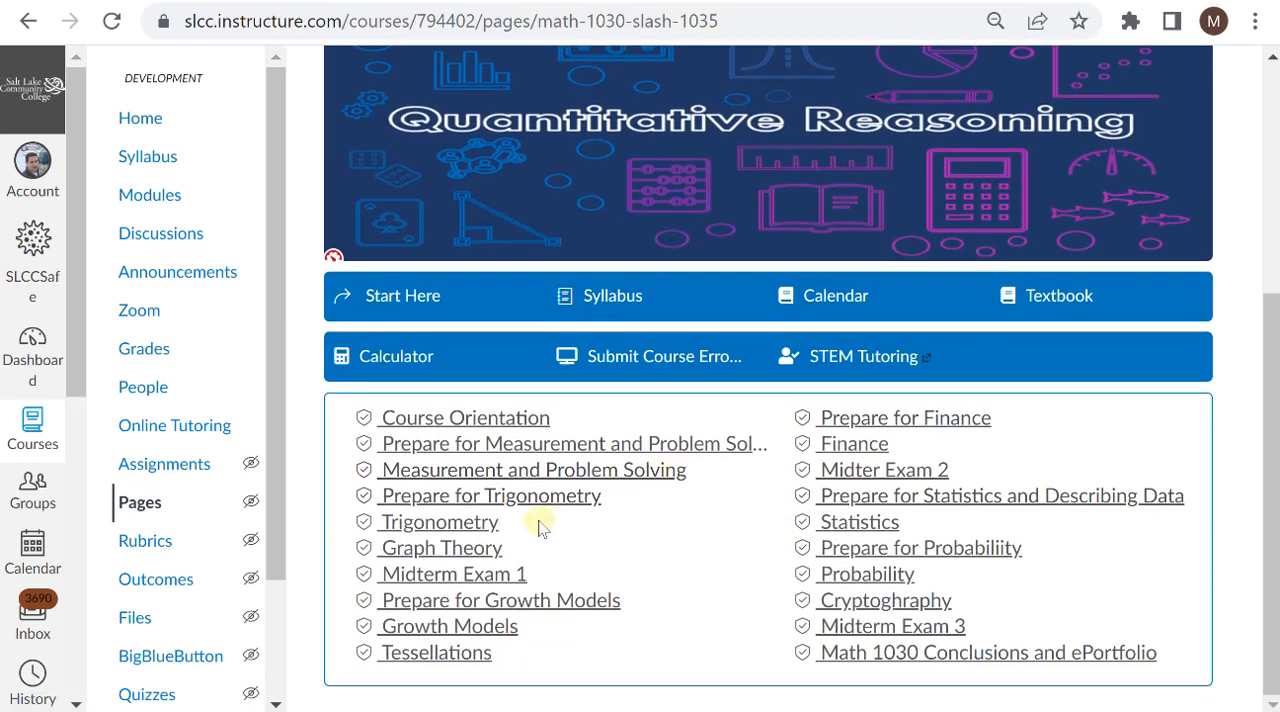